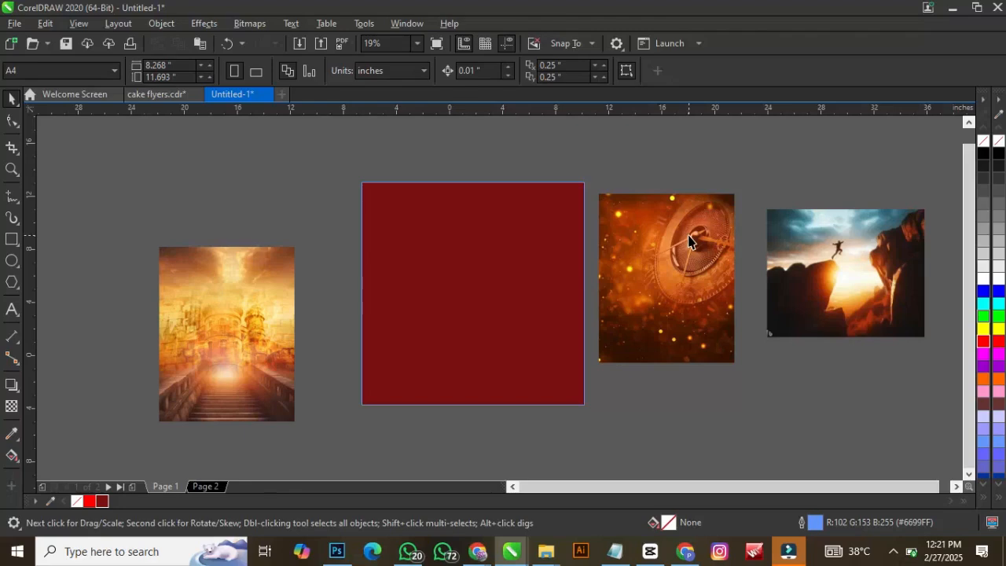
- Move the cliff-jumper and clock images farther away from the dark red square, and delete the square
{"action": "left_click_drag", "start_coordinate": [850, 253], "coordinate": [203, 160]}
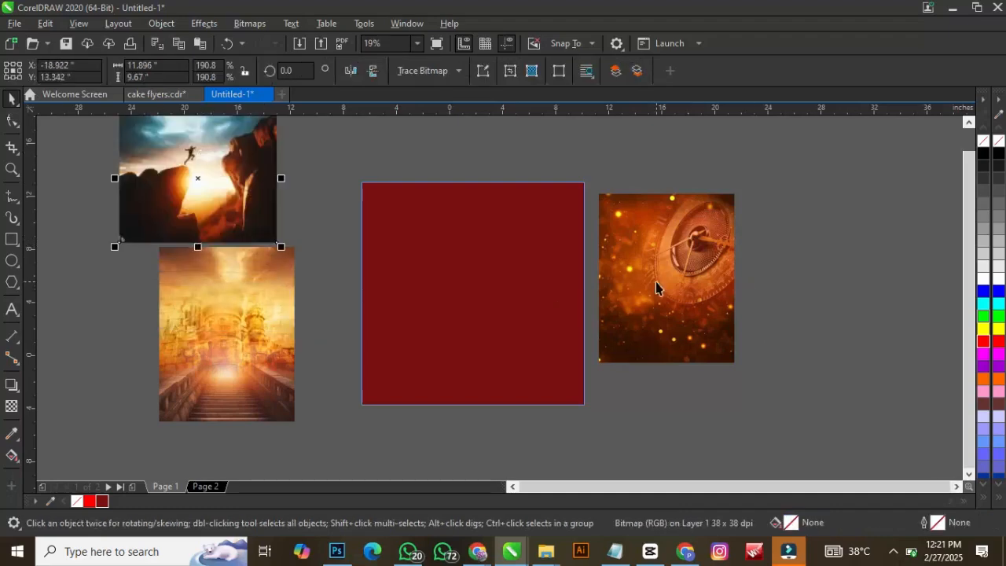
{"action": "left_click_drag", "start_coordinate": [655, 282], "coordinate": [733, 270]}
{"action": "left_click", "coordinate": [445, 262]}
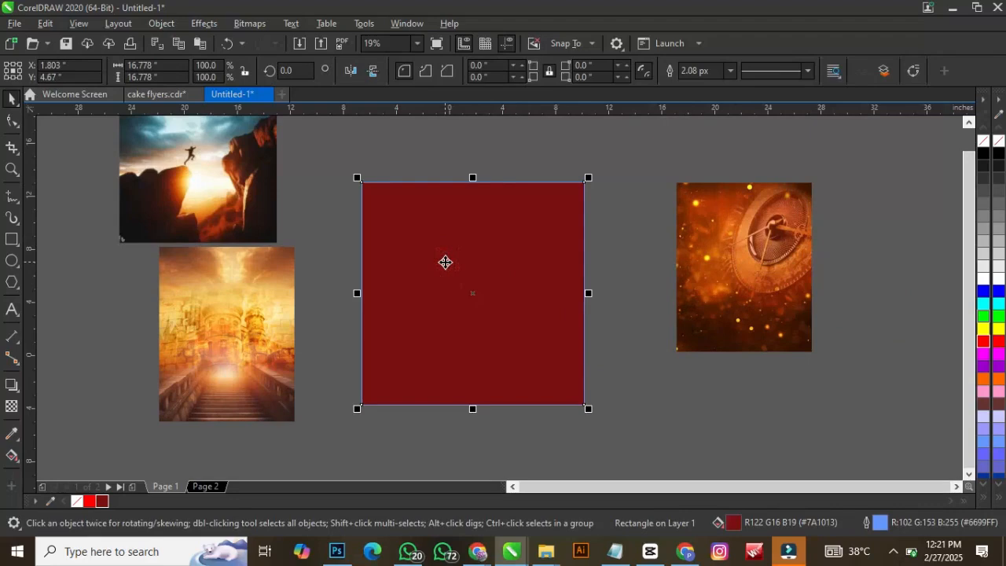
{"action": "key", "text": "Delete"}
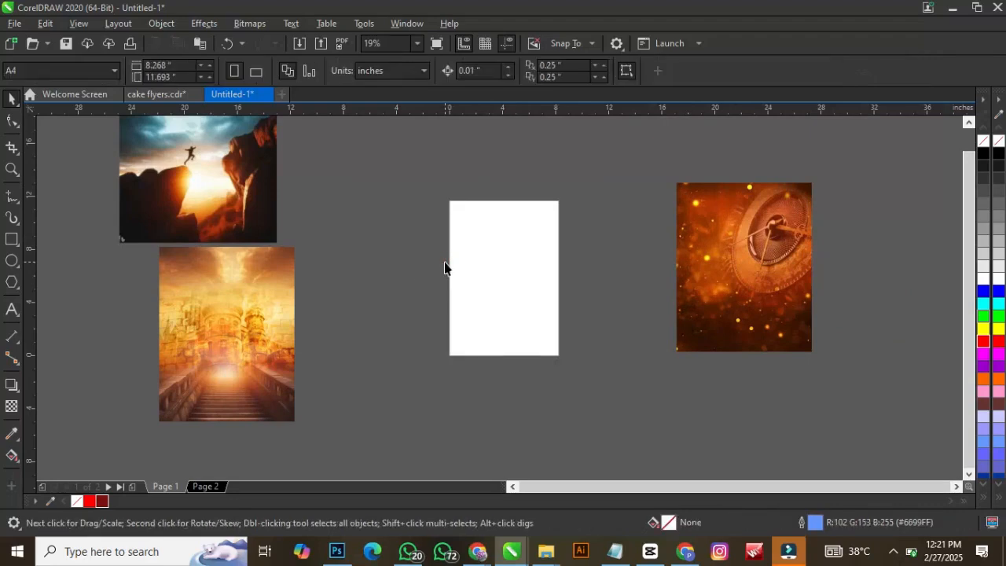
- Draw a square about 18.2 inches wide centred roughly over the page and fill it with dark red #7A1013
{"action": "left_click", "coordinate": [10, 244]}
{"action": "left_click_drag", "start_coordinate": [385, 200], "coordinate": [569, 442]}
{"action": "key", "text": "space"}
{"action": "left_click_drag", "start_coordinate": [509, 341], "coordinate": [513, 309]}
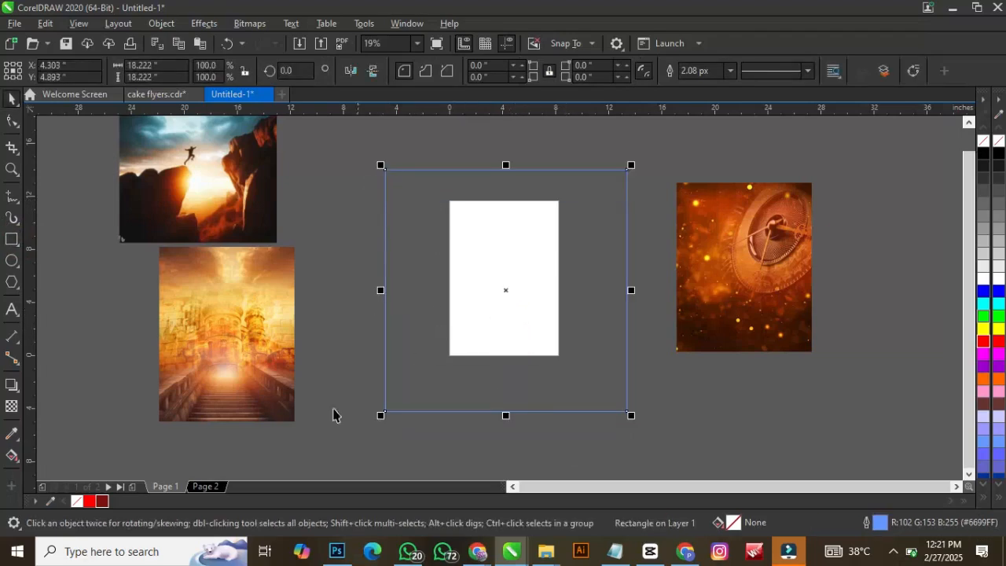
{"action": "left_click", "coordinate": [104, 501]}
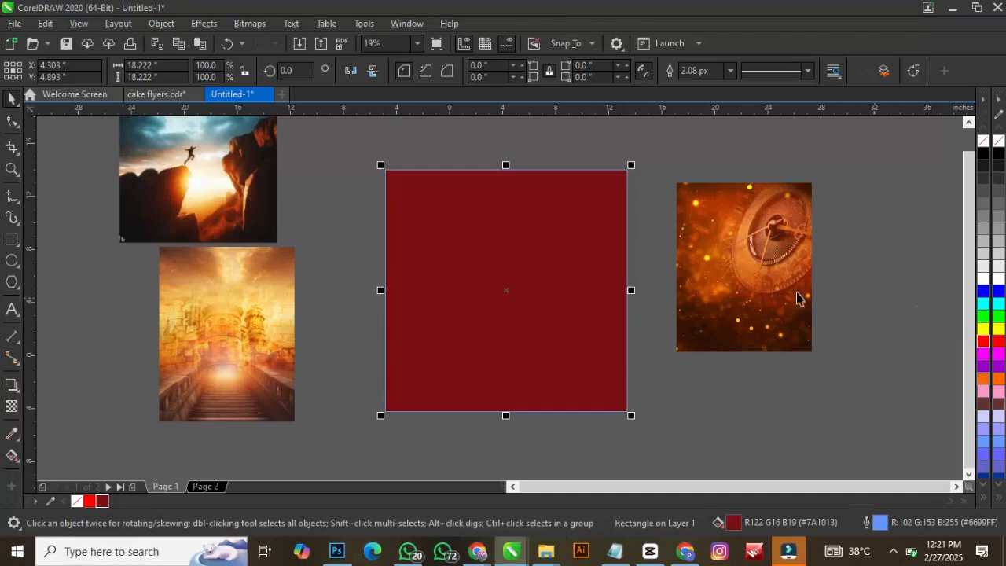
- Place the clock image in front of the red square and enlarge it proportionally to about 184% to cover the square
{"action": "left_click", "coordinate": [704, 268]}
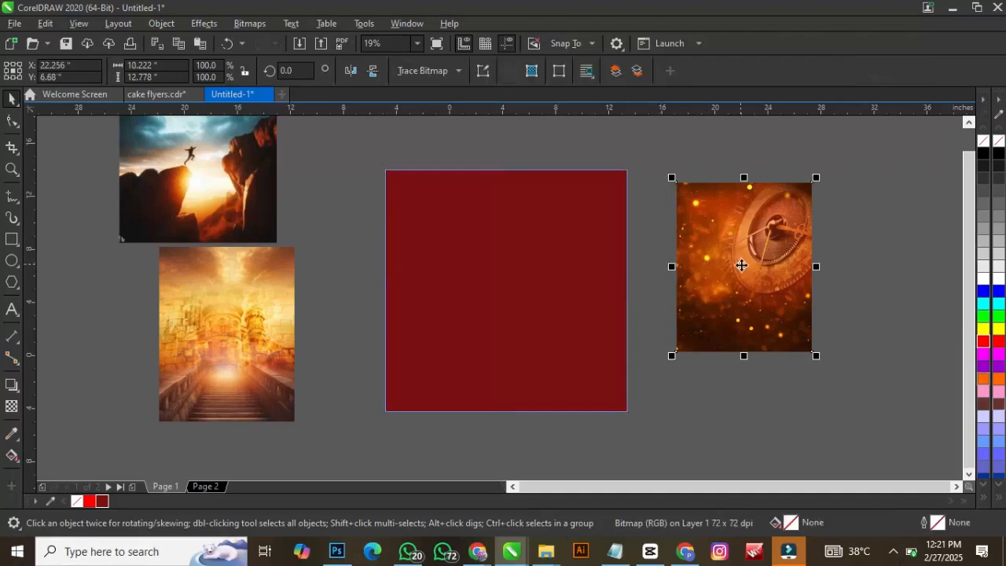
{"action": "left_click_drag", "start_coordinate": [740, 268], "coordinate": [520, 289]}
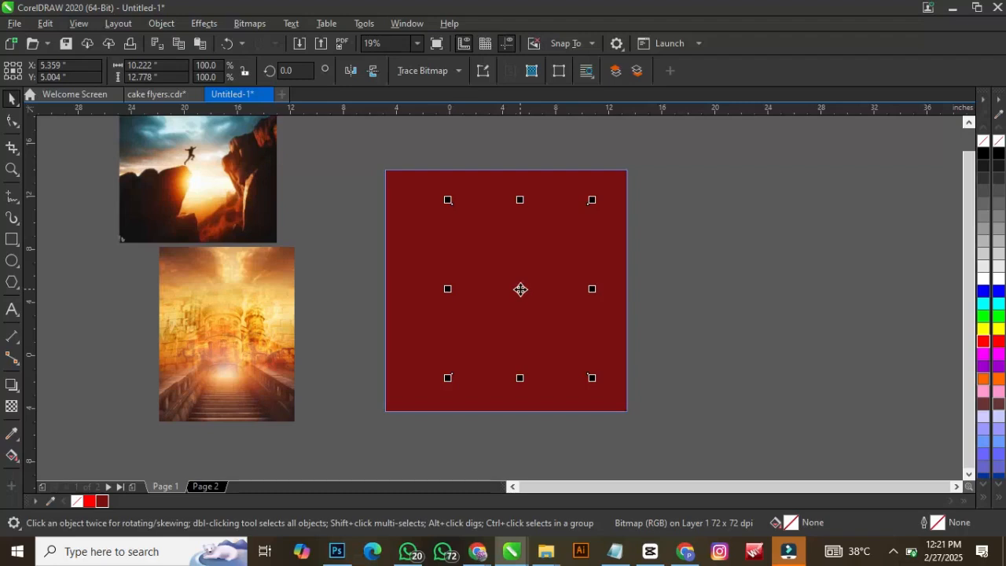
{"action": "key", "text": "shift+Page_Up"}
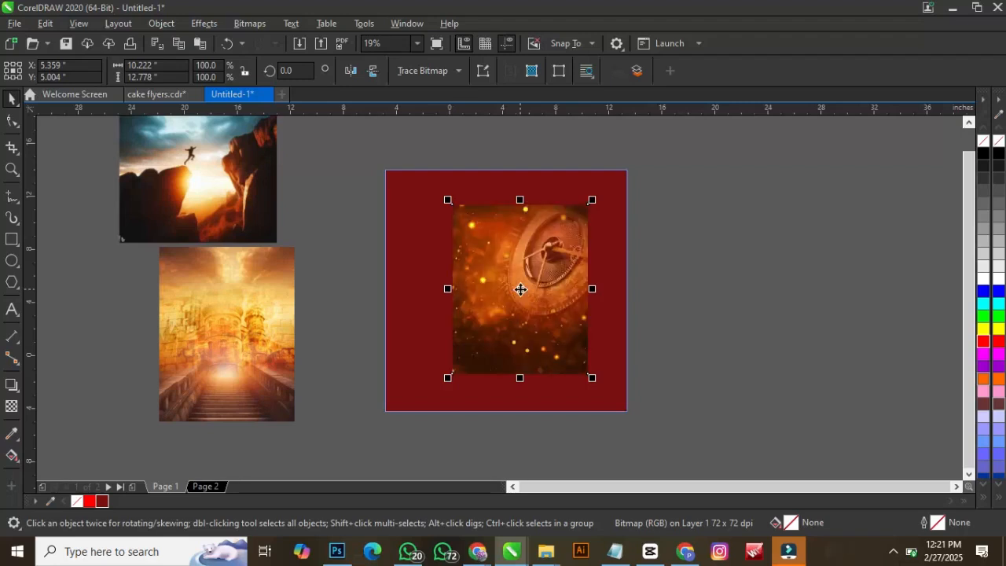
{"action": "mouse_move", "coordinate": [520, 290]}
{"action": "left_mouse_down"}
{"action": "mouse_move", "coordinate": [855, 321]}
{"action": "mouse_move", "coordinate": [525, 289]}
{"action": "left_mouse_up"}
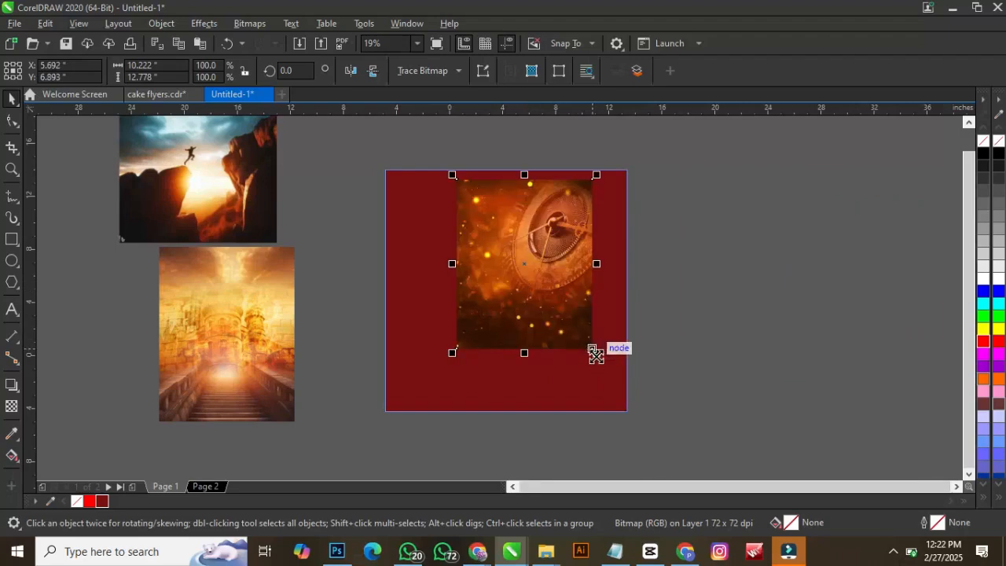
{"action": "left_click_drag", "start_coordinate": [595, 353], "coordinate": [629, 440]}
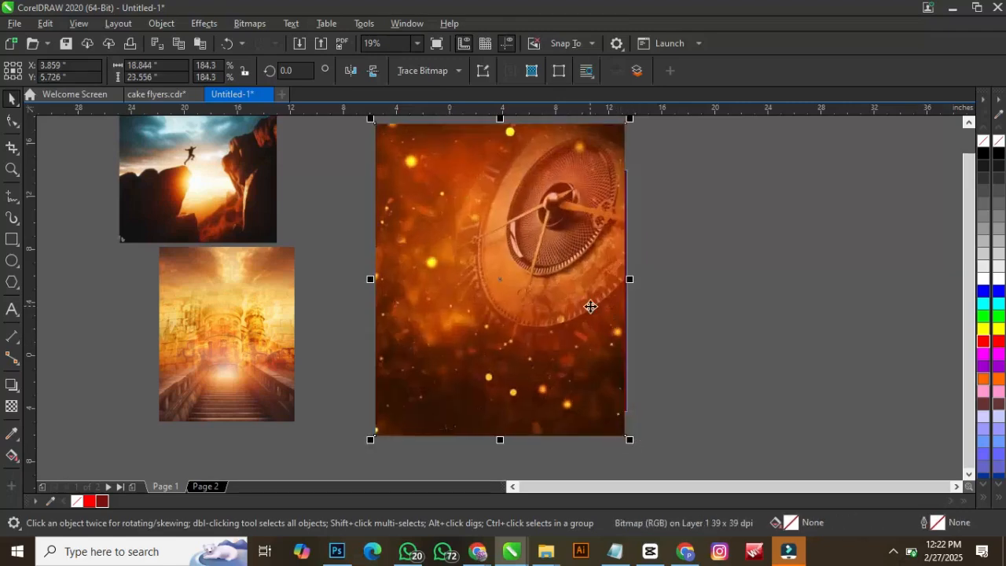
{"action": "mouse_move", "coordinate": [591, 306]}
{"action": "left_mouse_down"}
{"action": "mouse_move", "coordinate": [566, 320]}
{"action": "mouse_move", "coordinate": [562, 310]}
{"action": "mouse_move", "coordinate": [575, 305]}
{"action": "left_mouse_up"}
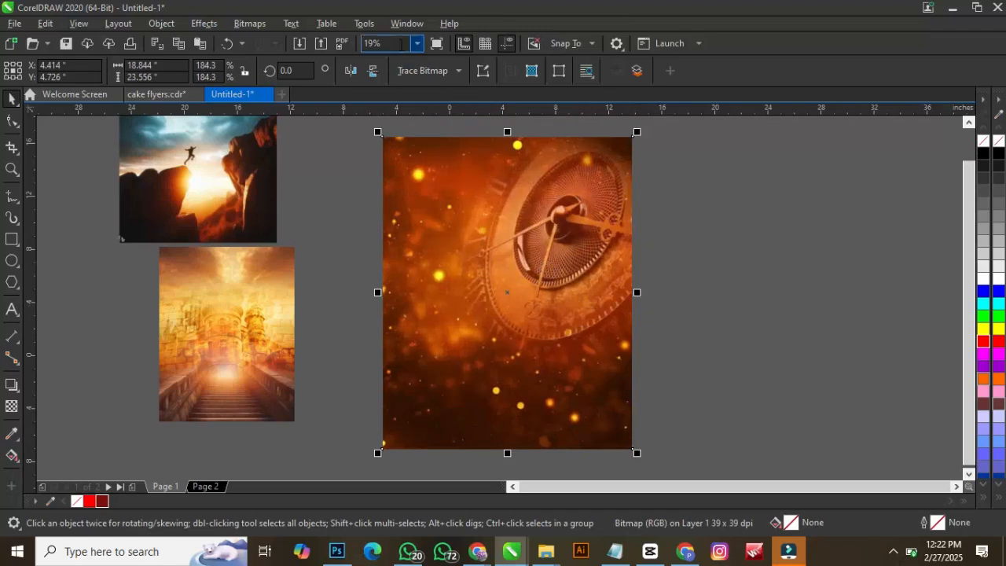
- Convert the clock bitmap to Grayscale (8-bit) mode
{"action": "left_click", "coordinate": [261, 23]}
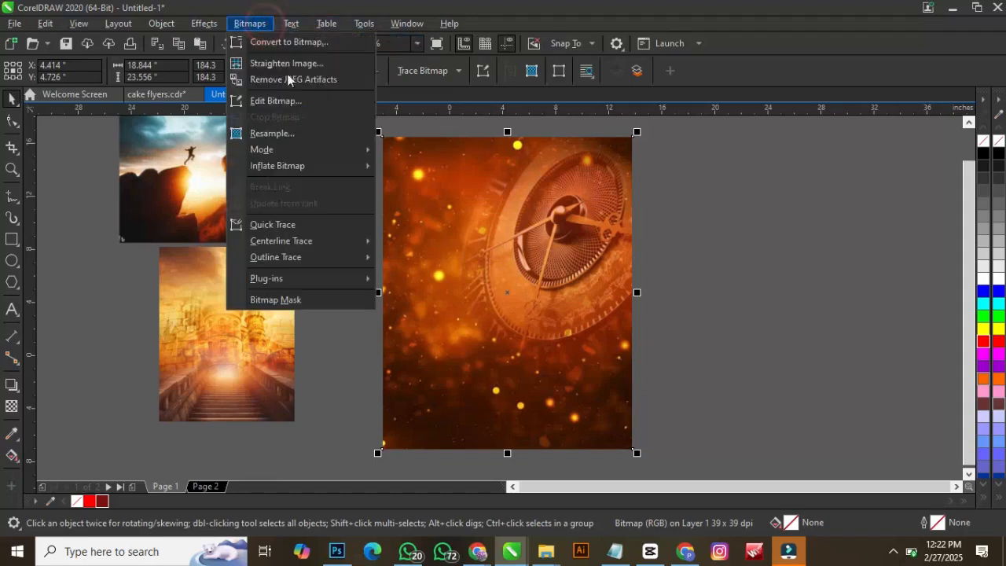
{"action": "mouse_move", "coordinate": [363, 150]}
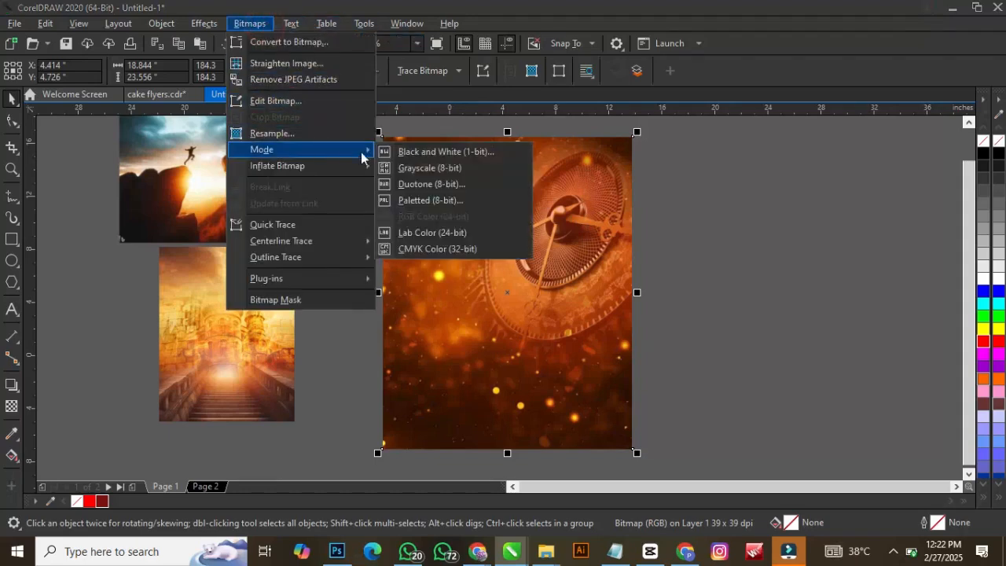
{"action": "left_click", "coordinate": [449, 169]}
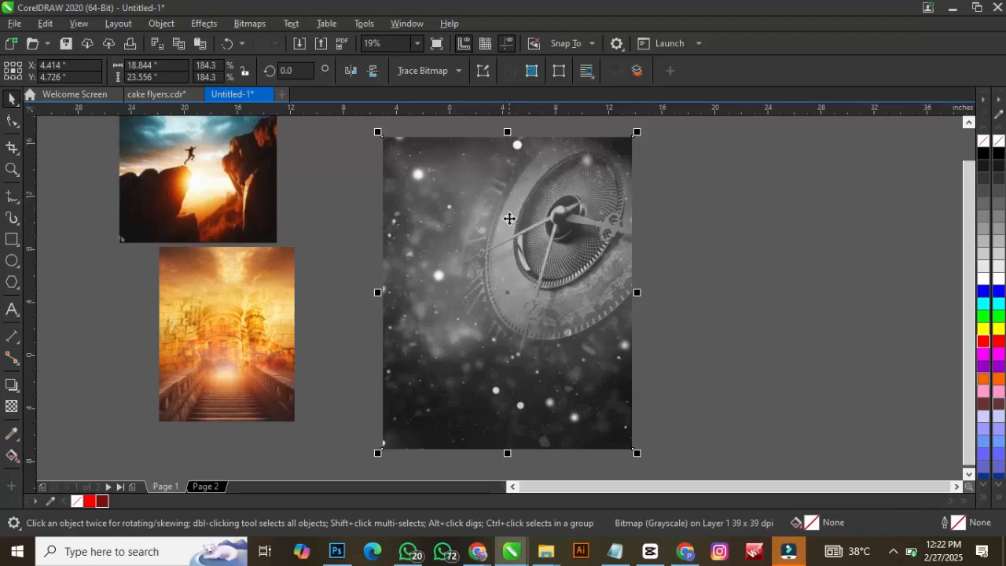
- PowerClip the grayscale clock image inside the dark red square
{"action": "left_click_drag", "start_coordinate": [508, 219], "coordinate": [779, 268]}
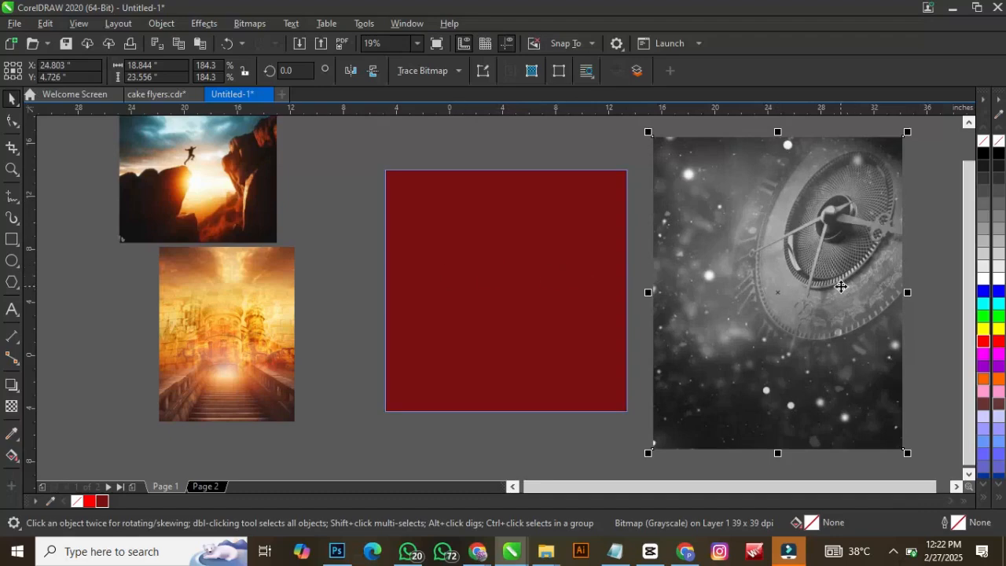
{"action": "left_click_drag", "start_coordinate": [841, 286], "coordinate": [565, 286]}
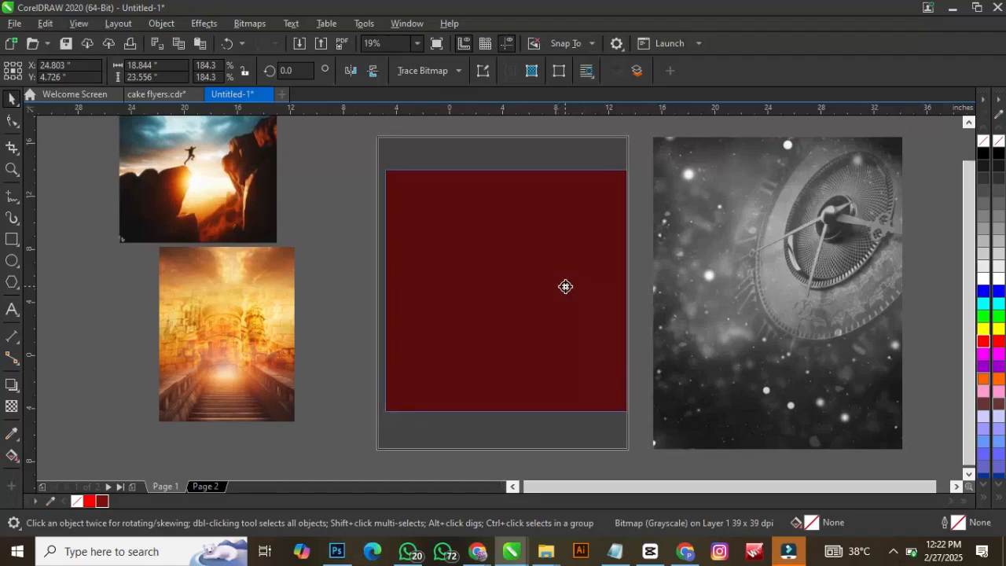
{"action": "left_click", "coordinate": [601, 336]}
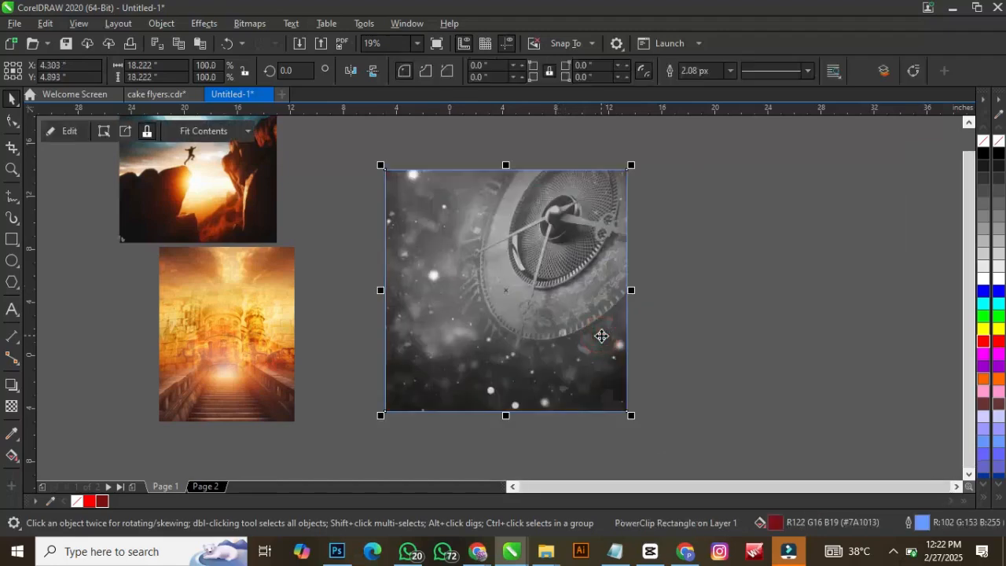
{"action": "left_click", "coordinate": [729, 311]}
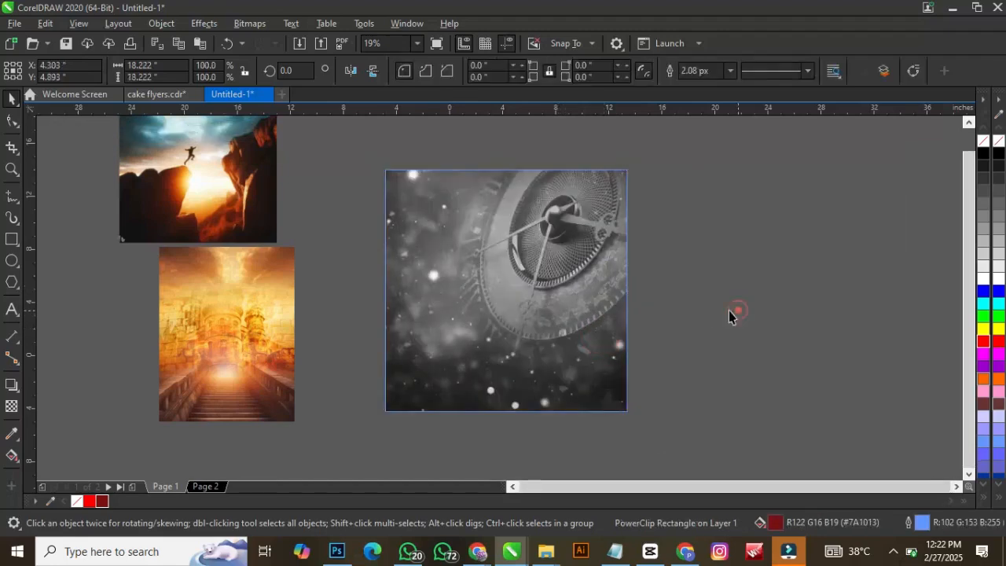
- Edit the PowerClip contents, set the clock image's transparency merge mode to Overlay, and finish editing
{"action": "double_click", "coordinate": [515, 271]}
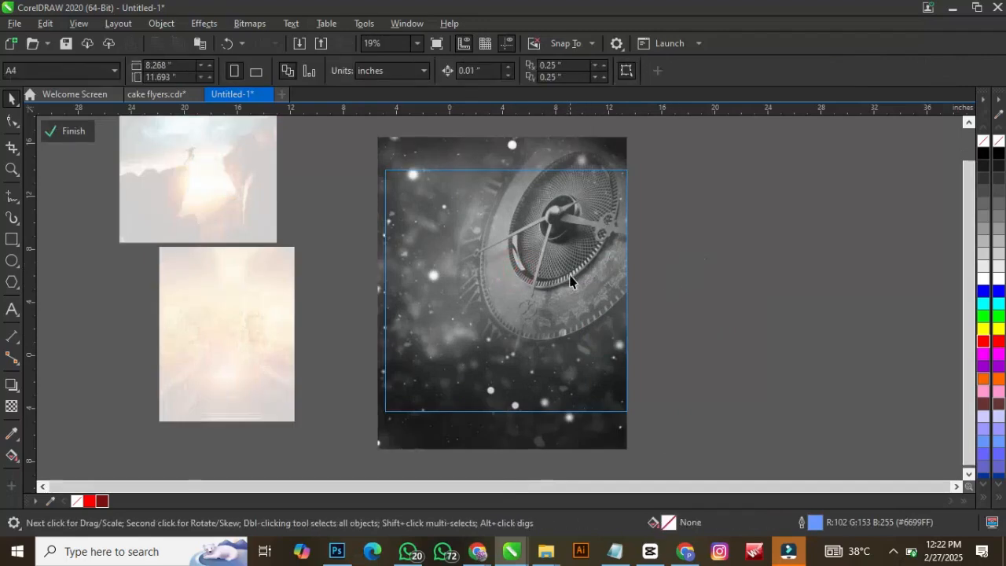
{"action": "left_click", "coordinate": [17, 406]}
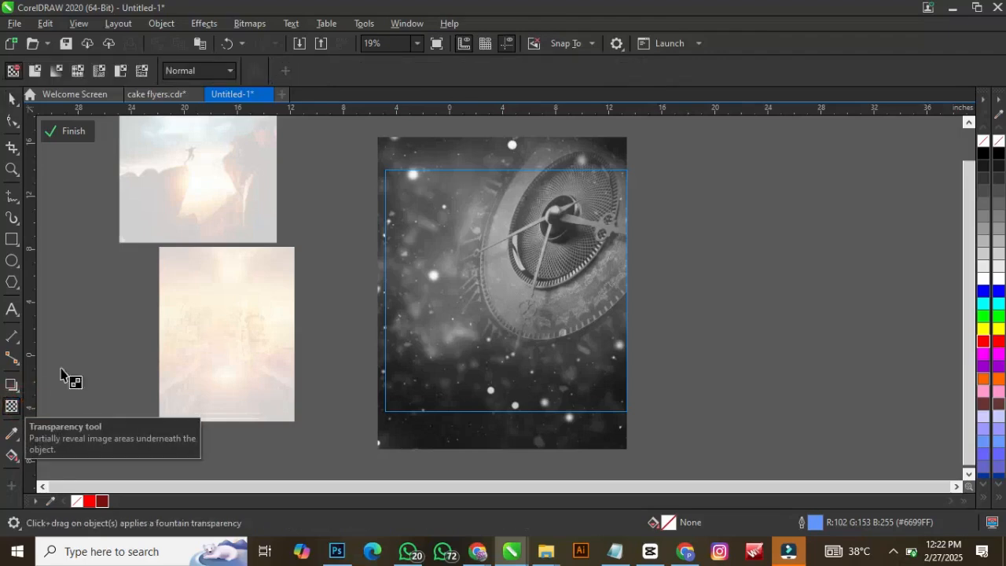
{"action": "left_click", "coordinate": [442, 284]}
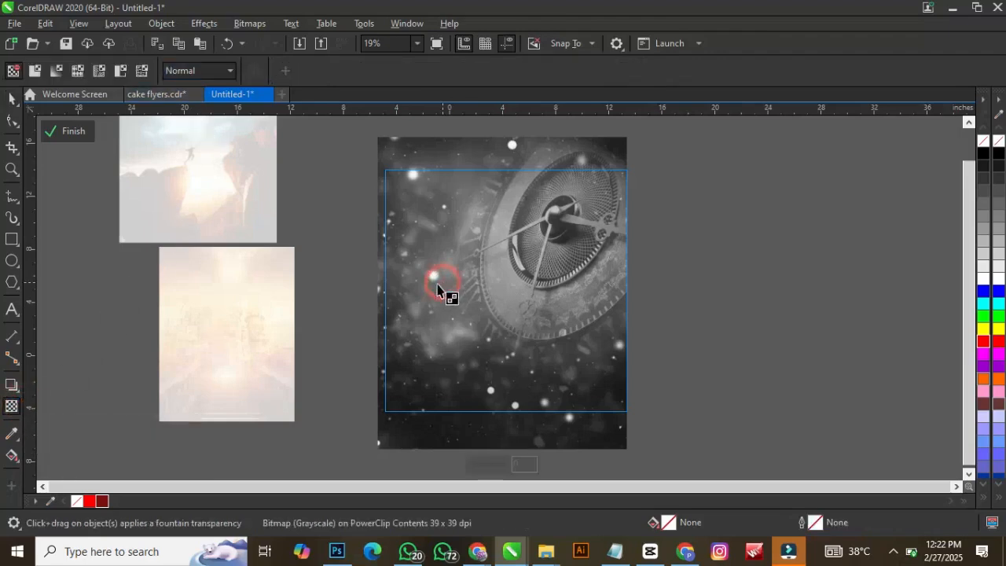
{"action": "left_click", "coordinate": [205, 76]}
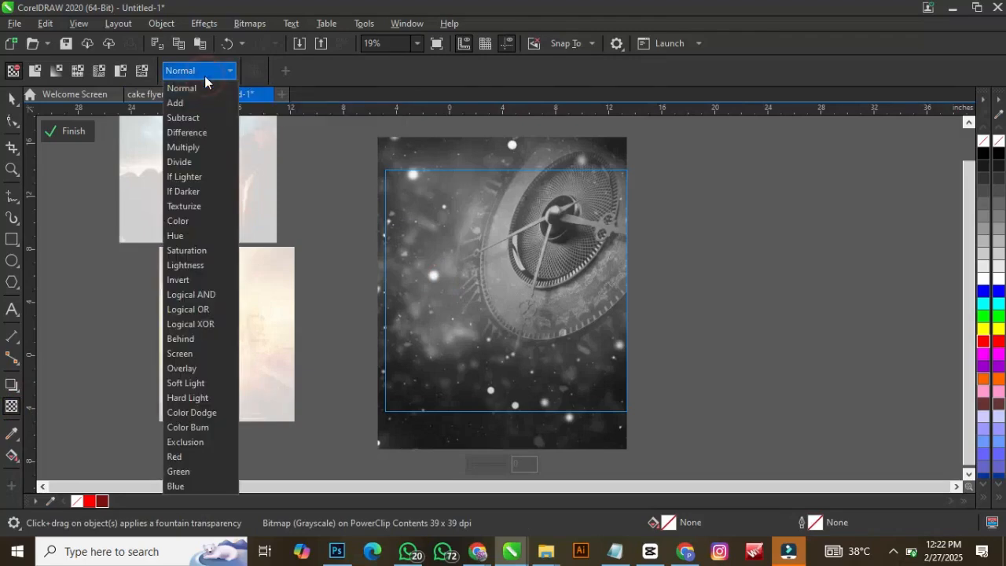
{"action": "left_click", "coordinate": [195, 369]}
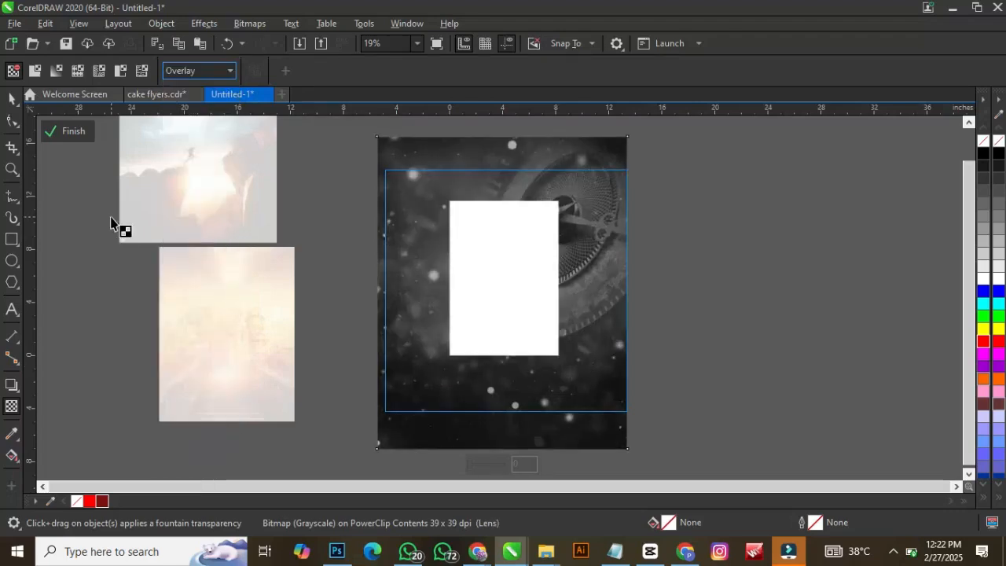
{"action": "left_click", "coordinate": [57, 134]}
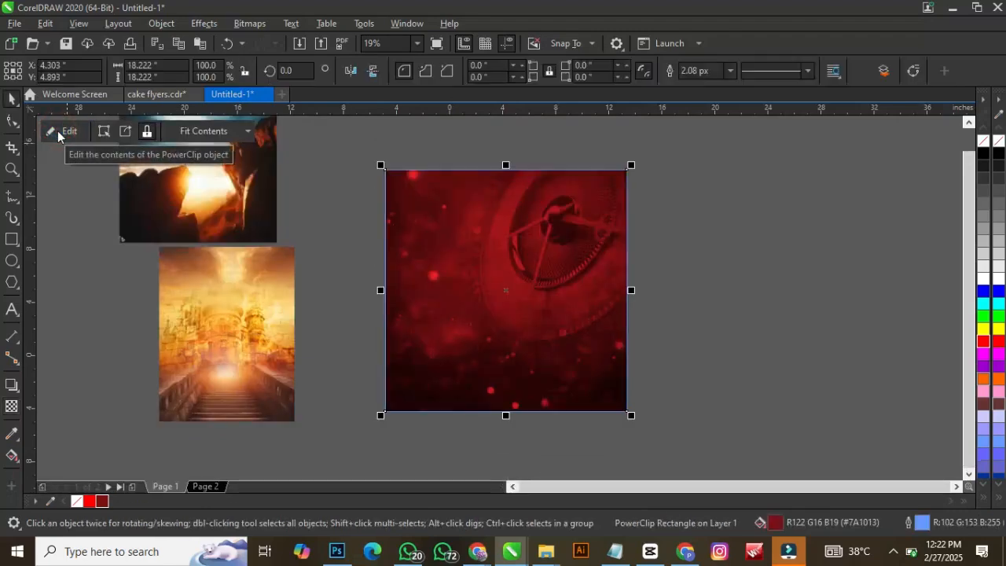
{"action": "left_click", "coordinate": [96, 197]}
- Move the golden stairway image over the red square's upper-left edge and bring it to the front of the layer
{"action": "left_click", "coordinate": [210, 354]}
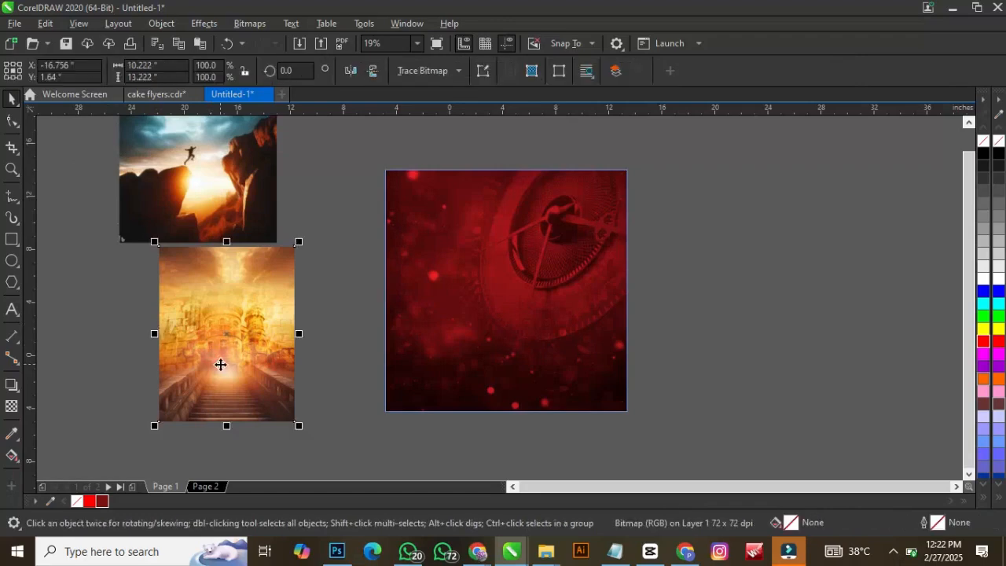
{"action": "left_click_drag", "start_coordinate": [220, 364], "coordinate": [385, 291]}
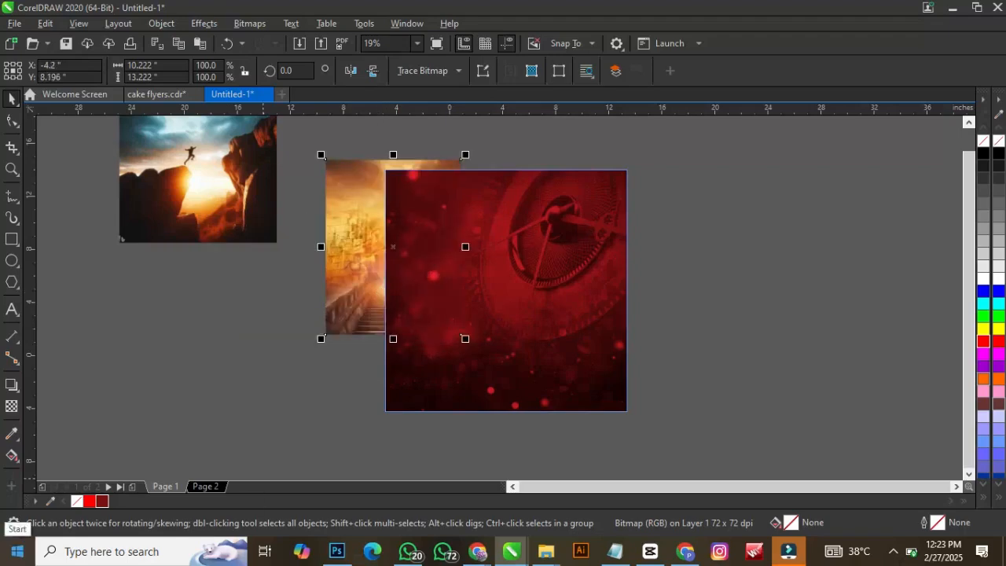
{"action": "key", "text": "shift+Page_Up"}
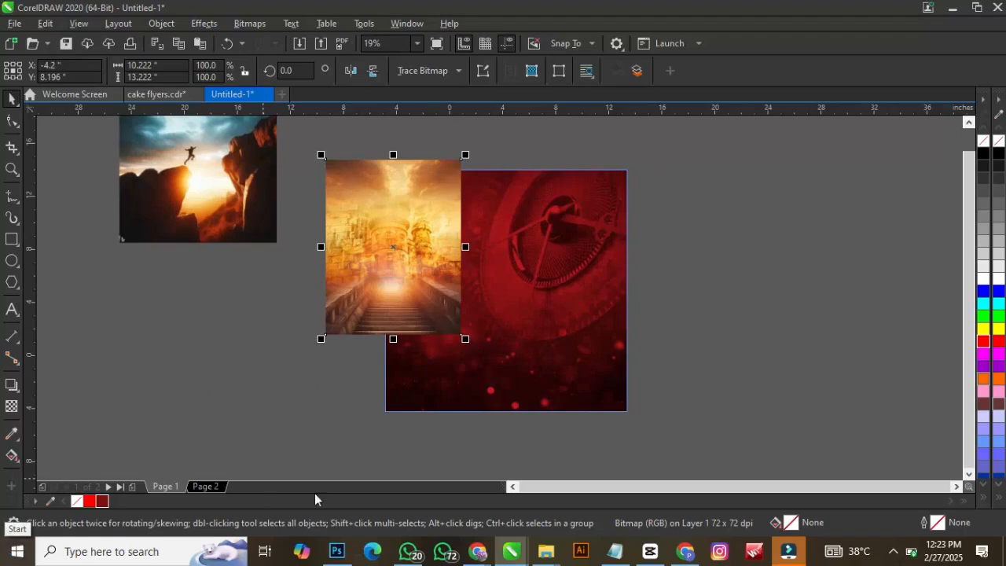
{"action": "key", "text": "ctrl+z"}
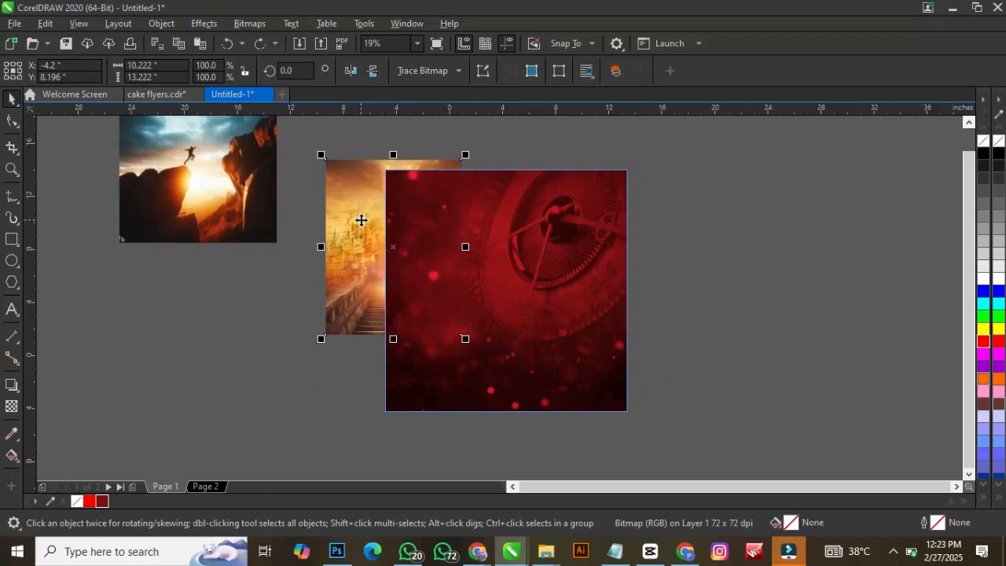
{"action": "right_click", "coordinate": [360, 220]}
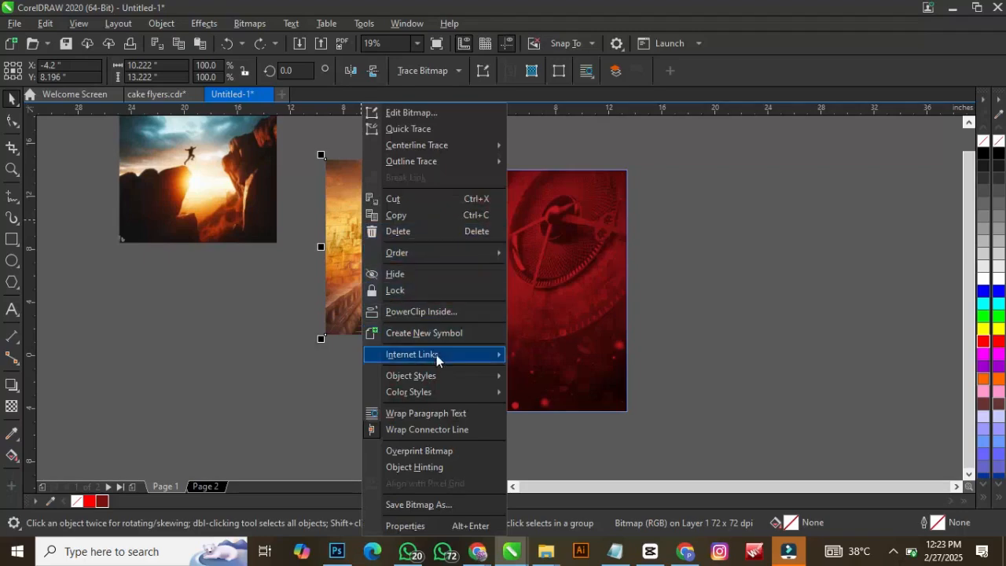
{"action": "mouse_move", "coordinate": [444, 392]}
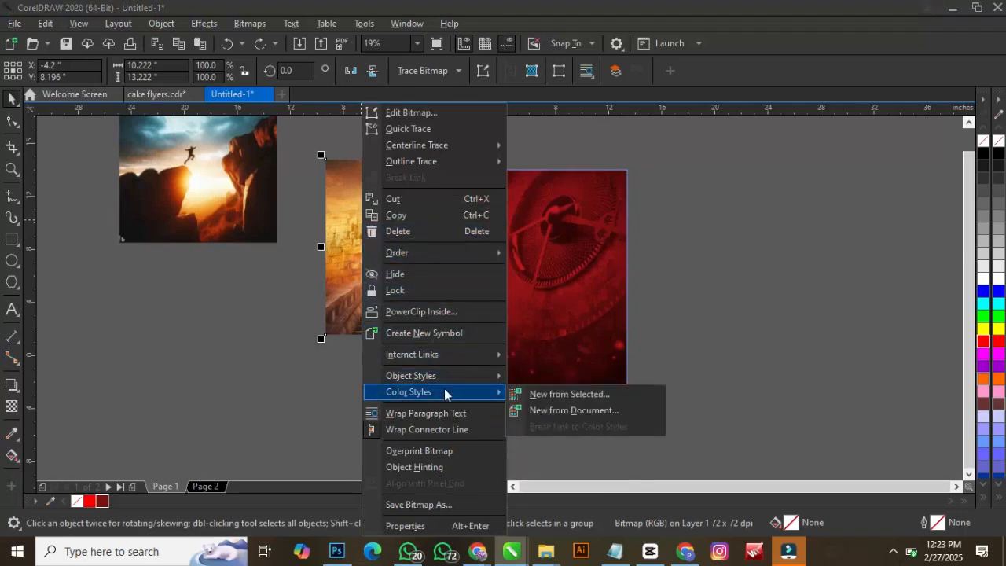
{"action": "mouse_move", "coordinate": [471, 257]}
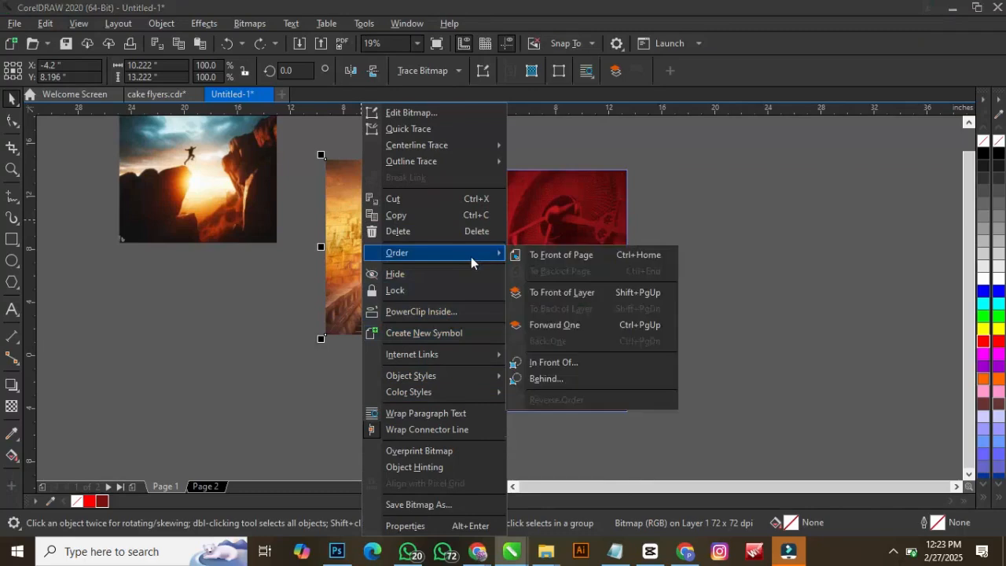
{"action": "left_click", "coordinate": [549, 293]}
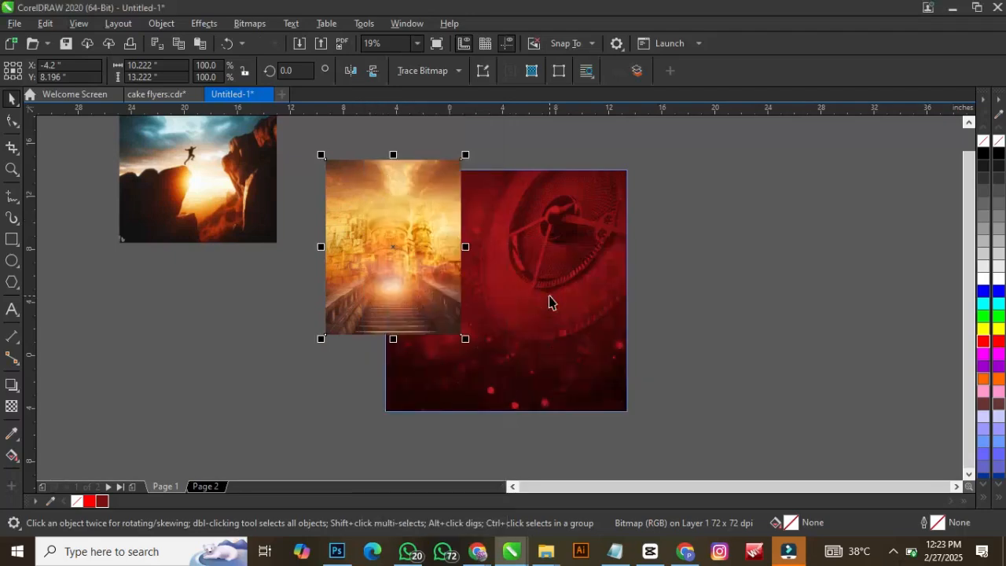
- Enlarge the golden stairway image to about 139% (14.2 × 18.4 inches) and position it over the left part of the red square
{"action": "left_click_drag", "start_coordinate": [423, 290], "coordinate": [442, 301]}
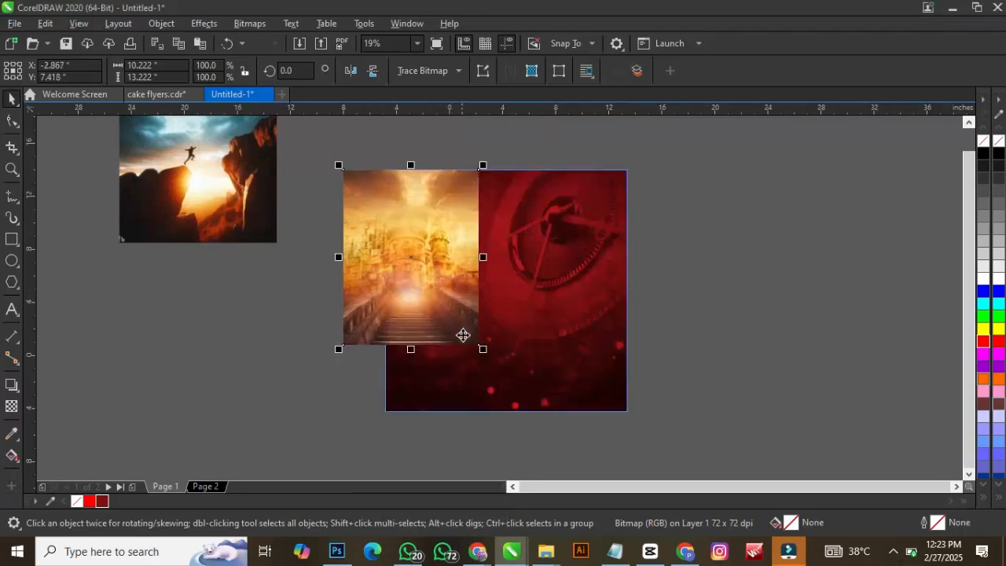
{"action": "left_click_drag", "start_coordinate": [479, 345], "coordinate": [508, 379]}
{"action": "left_click_drag", "start_coordinate": [454, 276], "coordinate": [471, 252]}
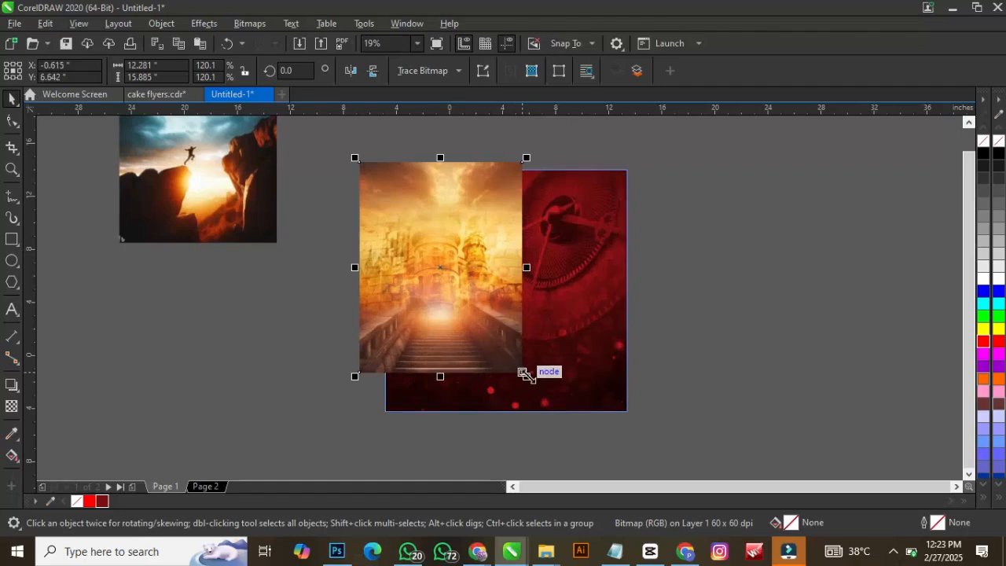
{"action": "left_click_drag", "start_coordinate": [522, 373], "coordinate": [552, 420]}
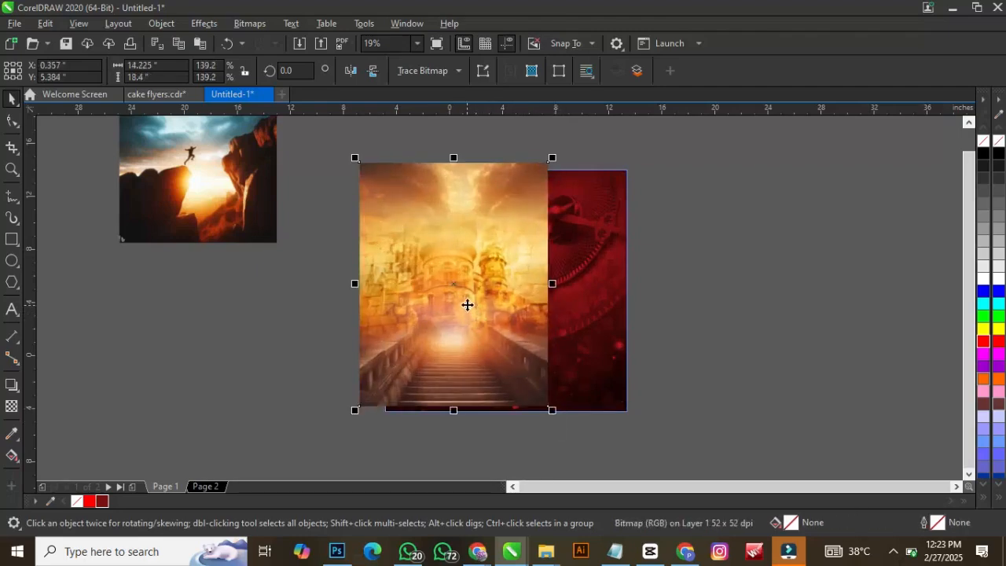
- Nudge the golden stairway image into place and apply a horizontal linear fountain transparency that fades its right side into the red square
{"action": "mouse_move", "coordinate": [467, 305]}
{"action": "left_mouse_down"}
{"action": "mouse_move", "coordinate": [469, 342]}
{"action": "mouse_move", "coordinate": [471, 306]}
{"action": "left_mouse_up"}
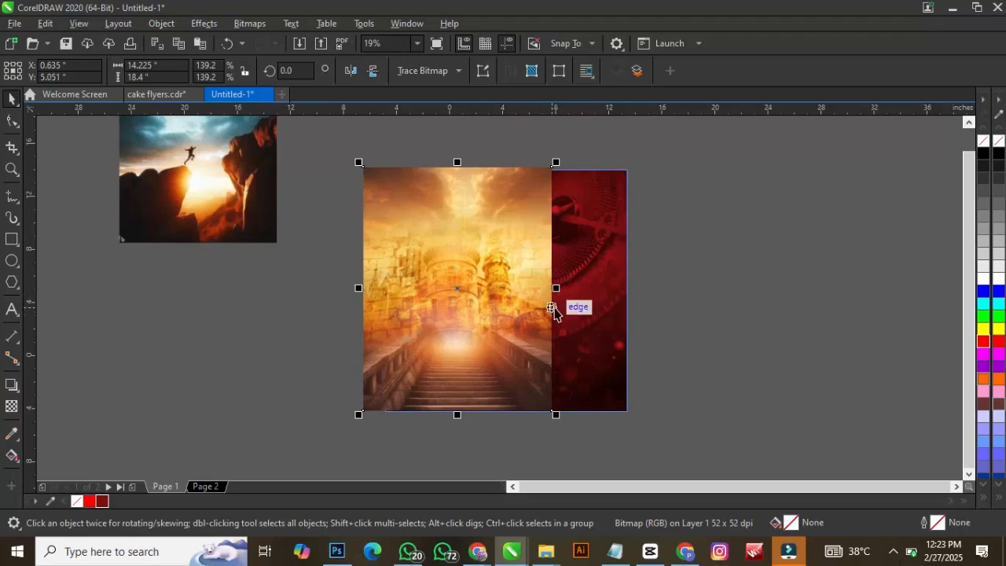
{"action": "left_click", "coordinate": [12, 406]}
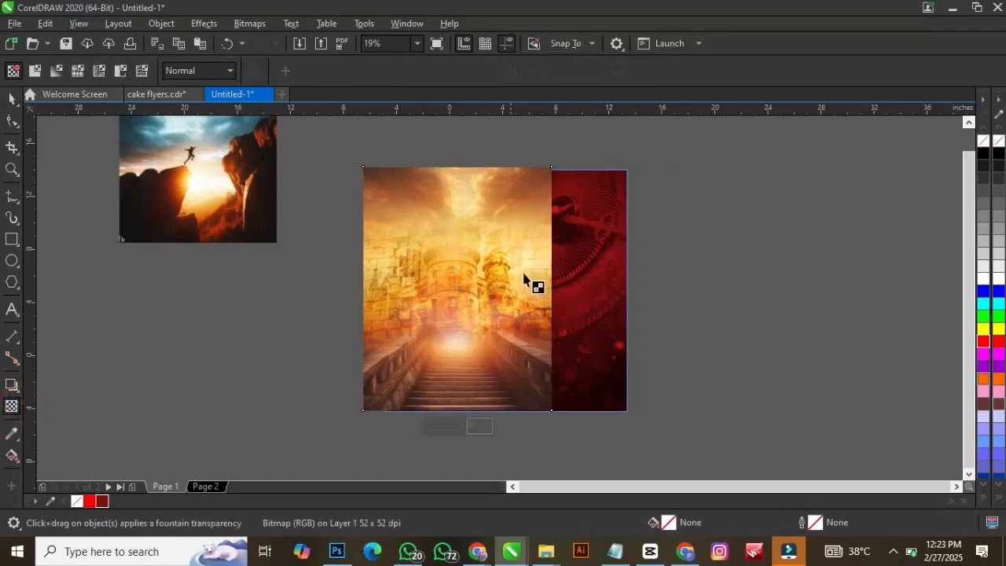
{"action": "left_click_drag", "start_coordinate": [516, 280], "coordinate": [618, 275]}
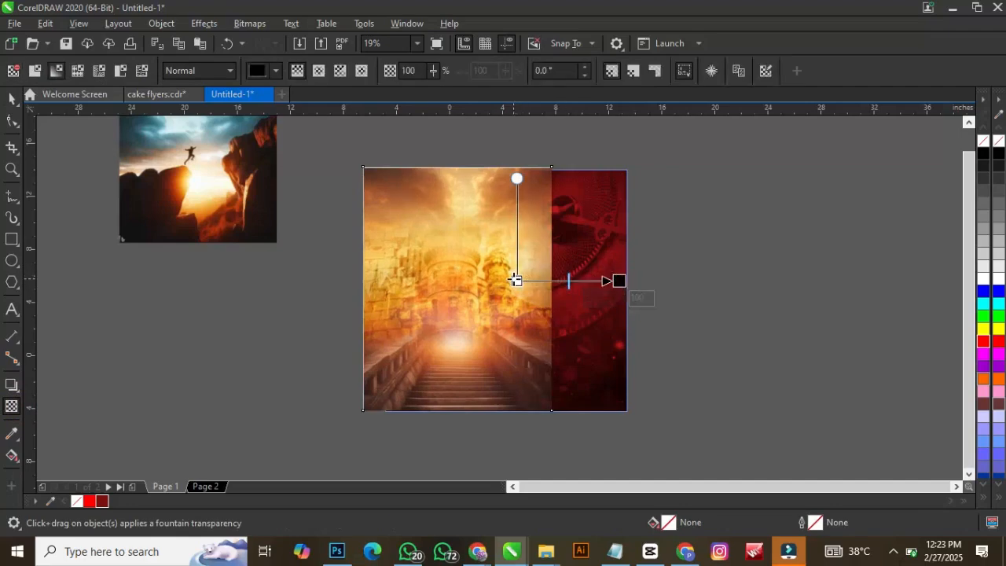
{"action": "left_click_drag", "start_coordinate": [515, 281], "coordinate": [492, 280]}
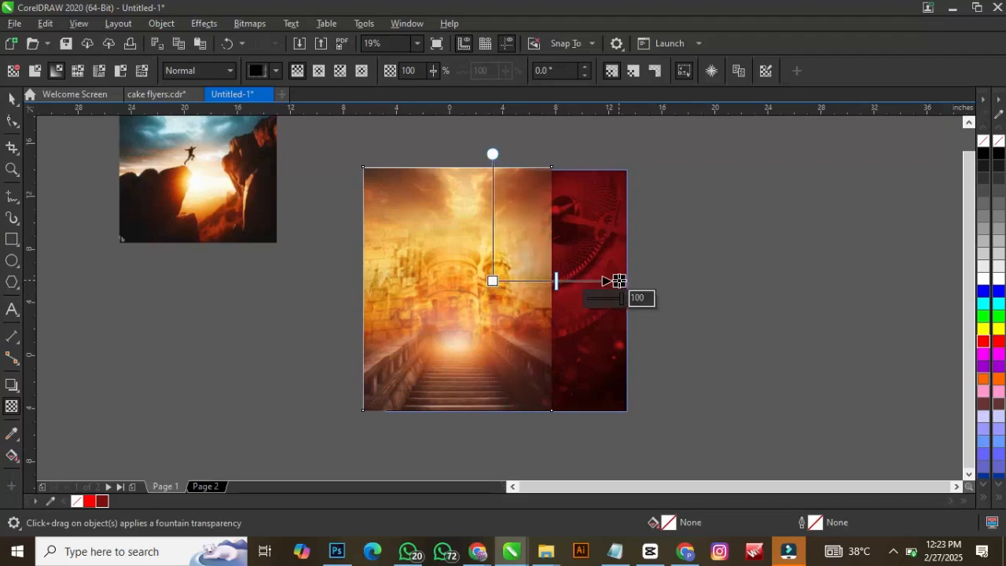
{"action": "left_click_drag", "start_coordinate": [620, 280], "coordinate": [473, 280]}
{"action": "left_click", "coordinate": [549, 282]}
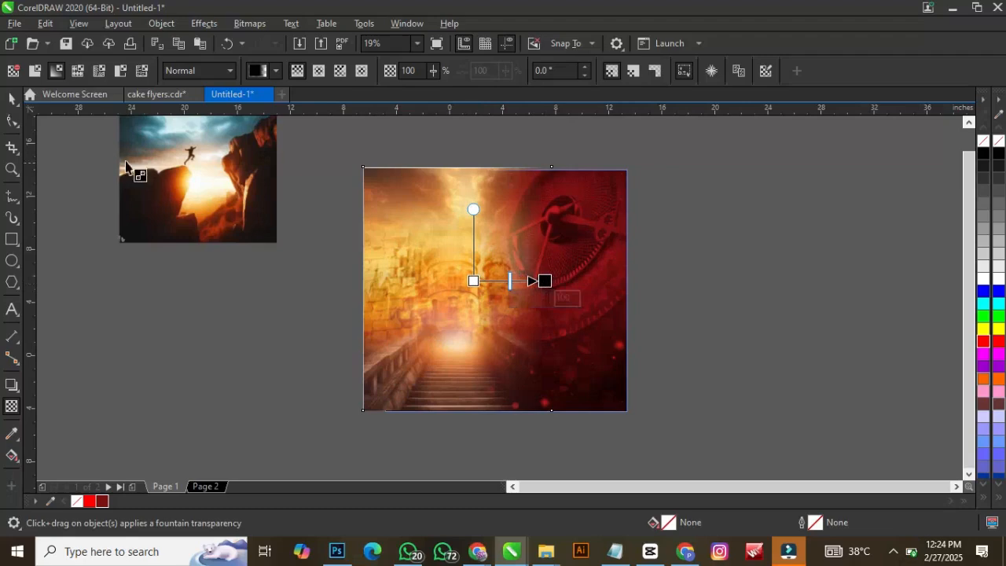
- Convert the faded stairway image to a 300 dpi RGB bitmap with anti-aliasing and a transparent background
{"action": "left_click", "coordinate": [12, 98]}
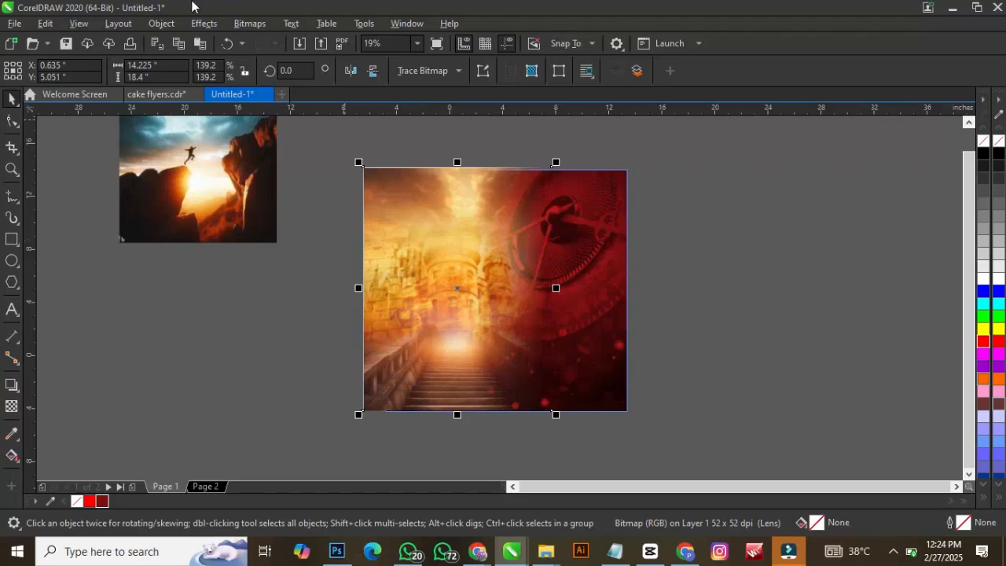
{"action": "left_click", "coordinate": [240, 24]}
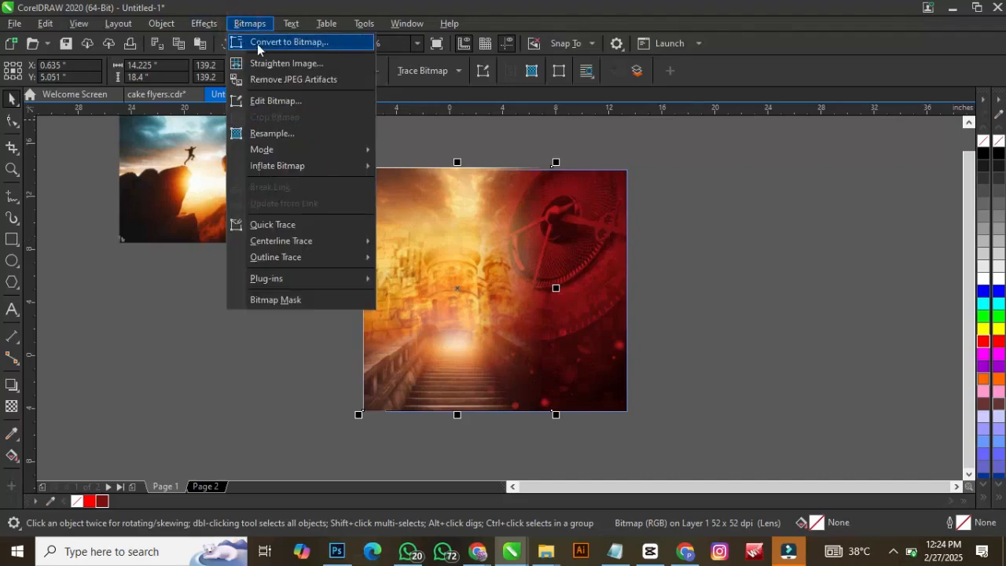
{"action": "left_click", "coordinate": [259, 43]}
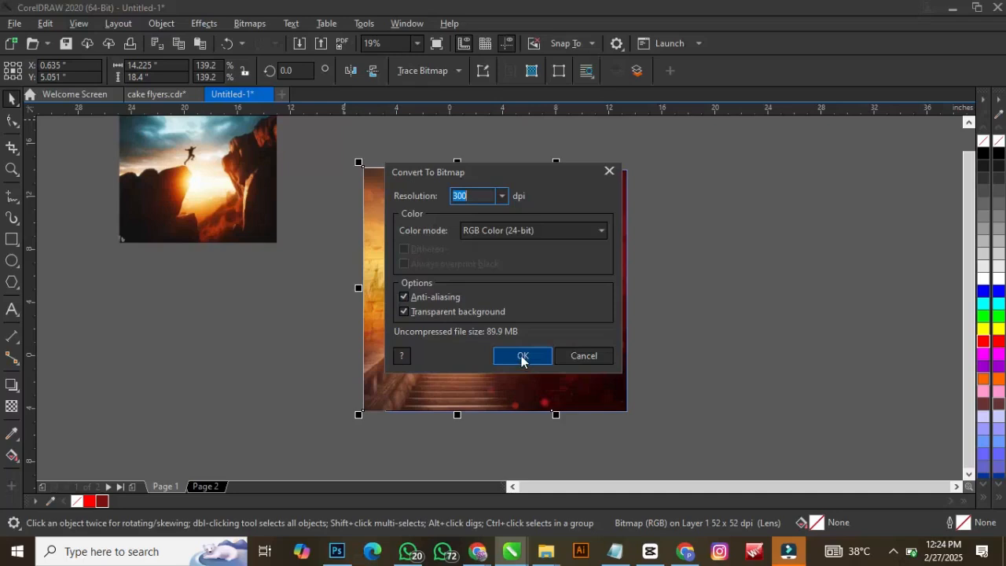
{"action": "left_click", "coordinate": [522, 356]}
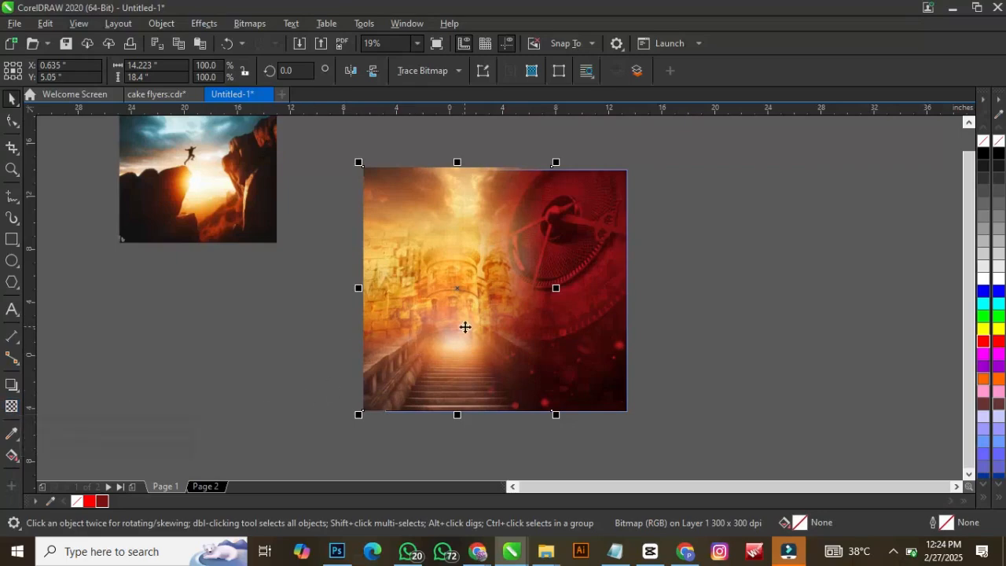
- Set the stairway bitmap's transparency merge mode to Overlay
{"action": "left_click", "coordinate": [11, 407]}
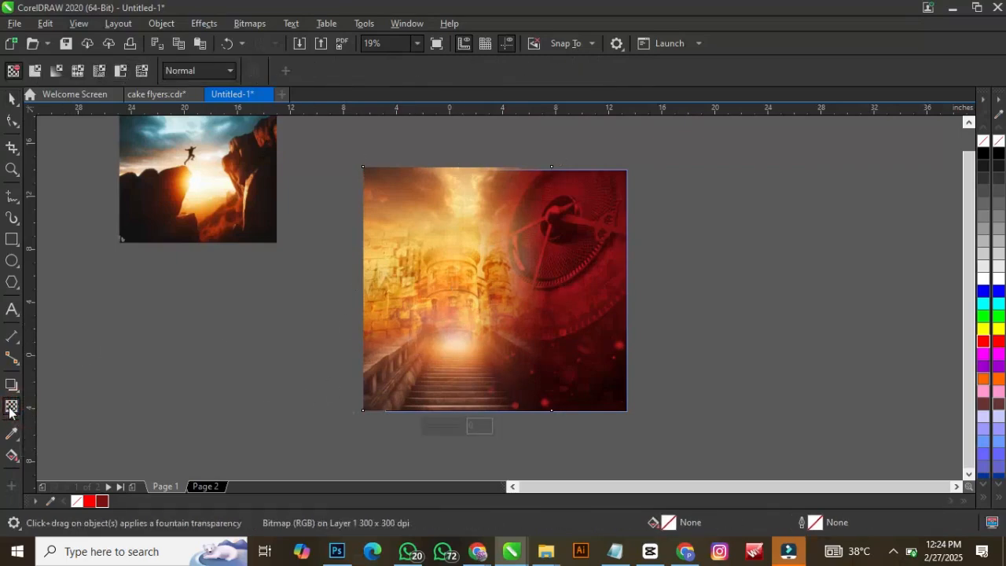
{"action": "left_click", "coordinate": [210, 71]}
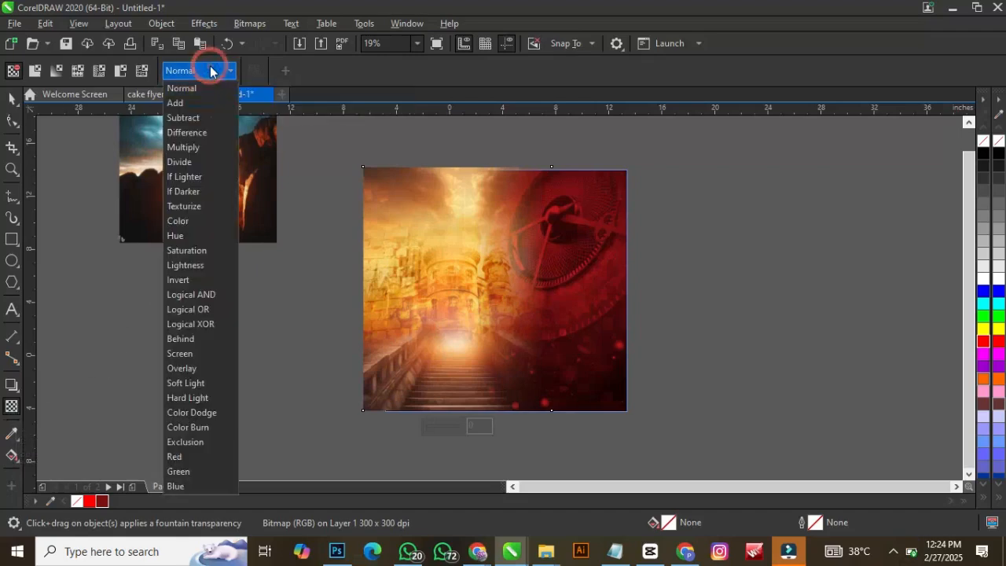
{"action": "left_click", "coordinate": [189, 369]}
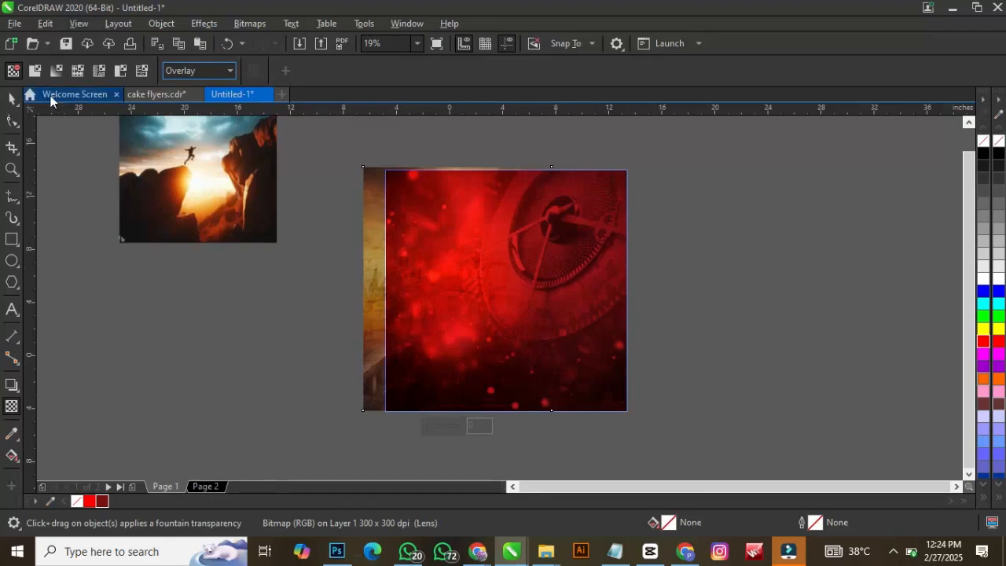
- Move the stairway bitmap off the red square and PowerClip it inside the square
{"action": "left_click", "coordinate": [12, 97]}
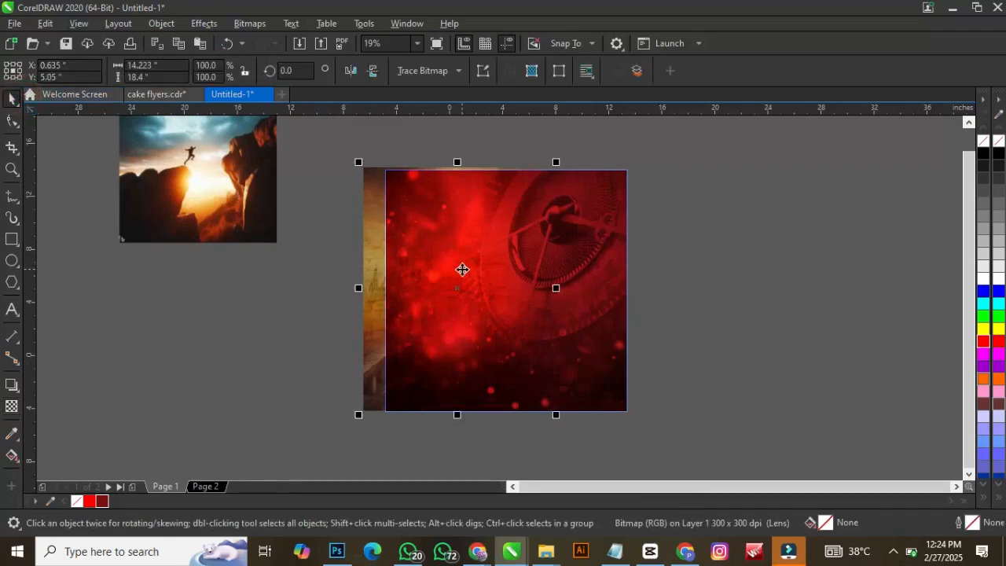
{"action": "left_click_drag", "start_coordinate": [462, 269], "coordinate": [282, 319]}
{"action": "left_click_drag", "start_coordinate": [311, 355], "coordinate": [468, 354]}
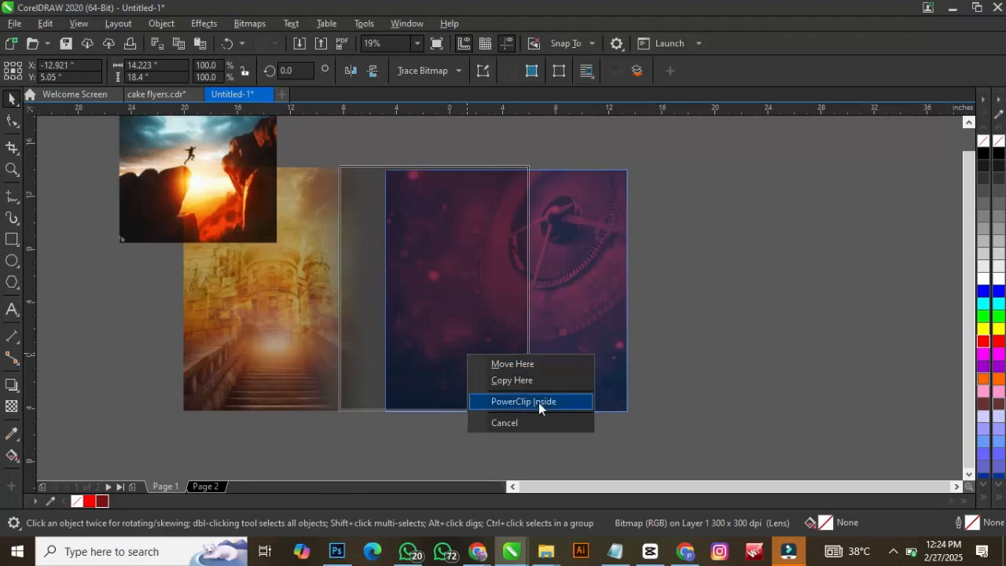
{"action": "left_click", "coordinate": [538, 401]}
- Edit the PowerClip contents, reposition the stairway bitmap within the red square, and finish editing
{"action": "double_click", "coordinate": [492, 352]}
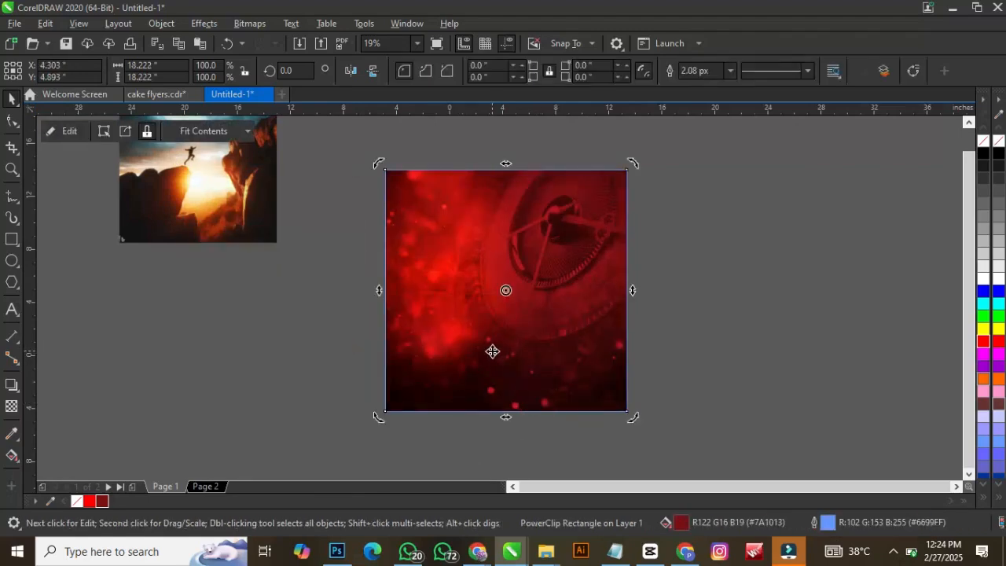
{"action": "left_click", "coordinate": [424, 310]}
{"action": "left_click_drag", "start_coordinate": [417, 319], "coordinate": [438, 323]}
{"action": "left_click", "coordinate": [77, 138]}
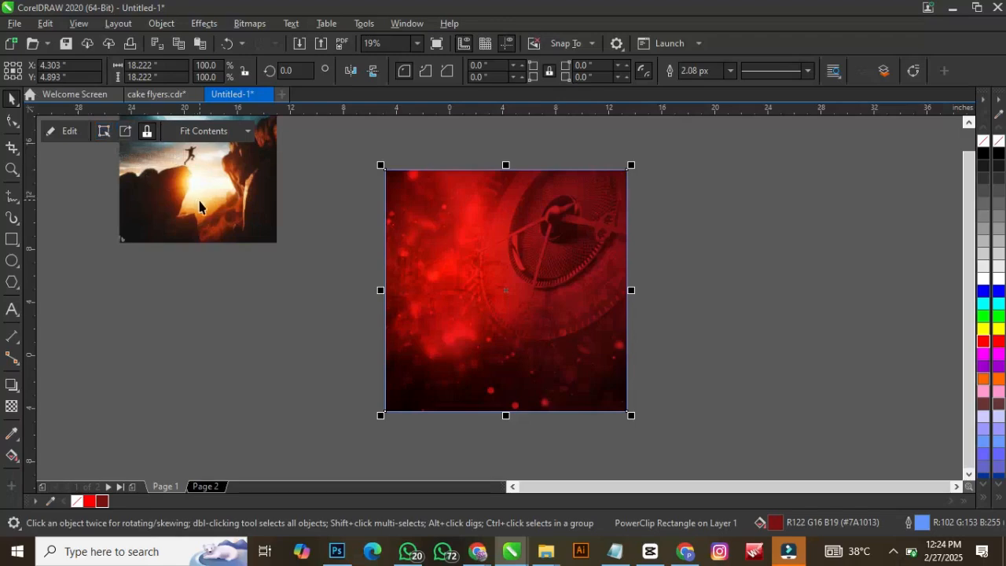
- Move the cliff image onto the red square, bring it to the front, and enlarge it to about 288% across the square's upper part
{"action": "mouse_move", "coordinate": [199, 206]}
{"action": "left_mouse_down"}
{"action": "mouse_move", "coordinate": [747, 294]}
{"action": "mouse_move", "coordinate": [746, 279]}
{"action": "mouse_move", "coordinate": [523, 252]}
{"action": "mouse_move", "coordinate": [538, 273]}
{"action": "left_mouse_up"}
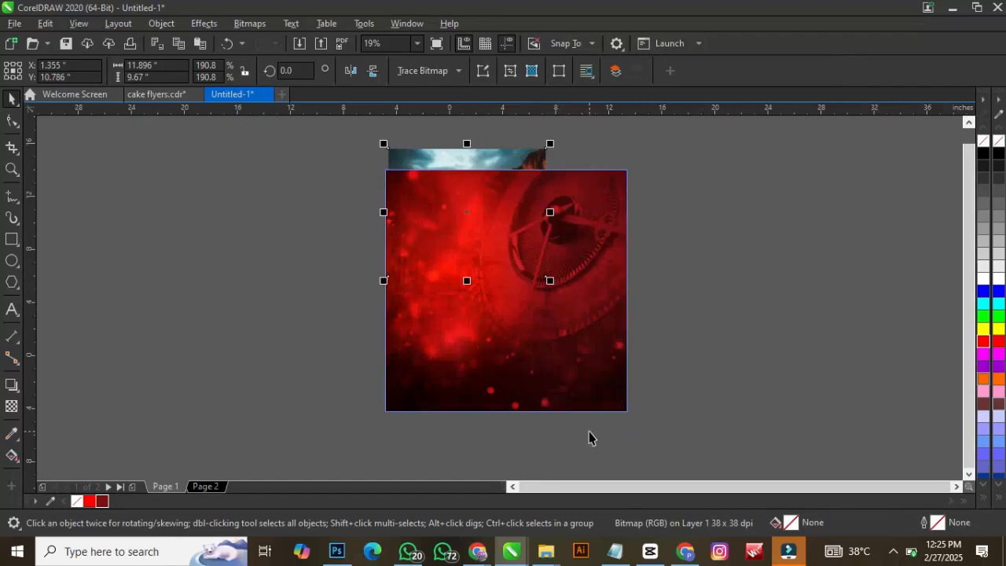
{"action": "key", "text": "shift+Page_Up"}
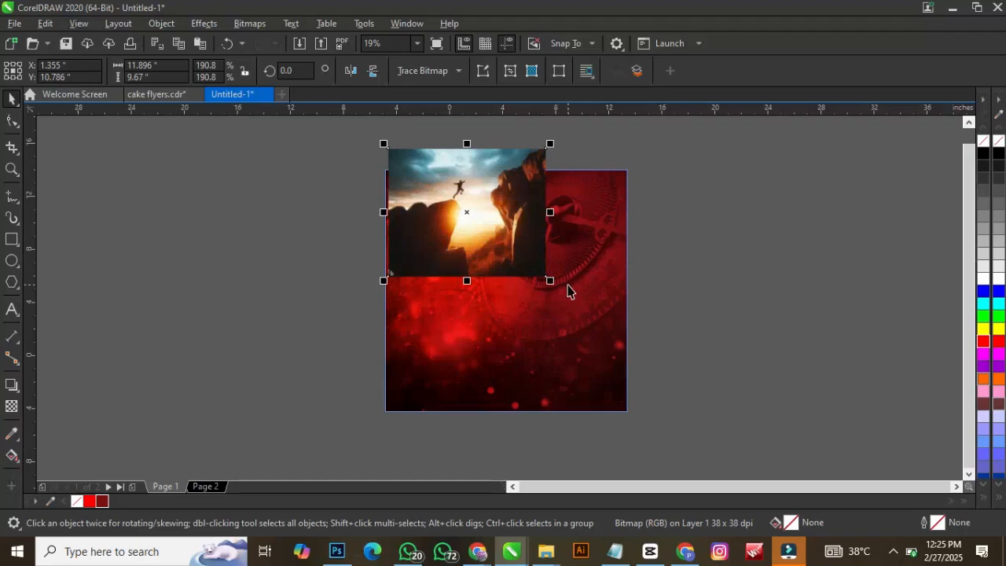
{"action": "left_click_drag", "start_coordinate": [549, 281], "coordinate": [657, 351]}
{"action": "mouse_move", "coordinate": [511, 308]}
{"action": "left_mouse_down"}
{"action": "mouse_move", "coordinate": [497, 293]}
{"action": "mouse_move", "coordinate": [513, 291]}
{"action": "left_mouse_up"}
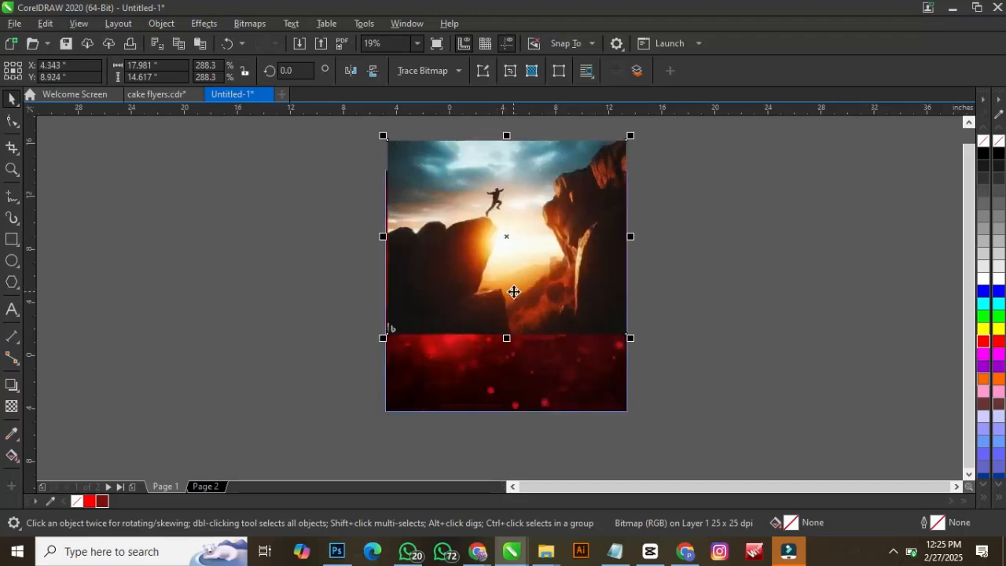
- Apply a vertical linear fountain transparency at -90° to the cliff image, fading its lower half into the red background
{"action": "left_click", "coordinate": [11, 407]}
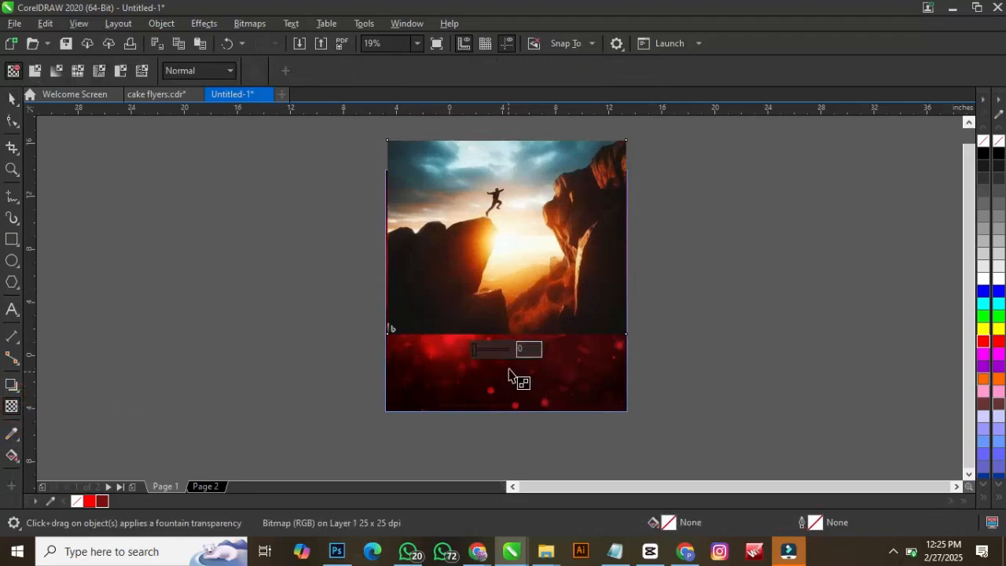
{"action": "left_click_drag", "start_coordinate": [509, 368], "coordinate": [545, 227]}
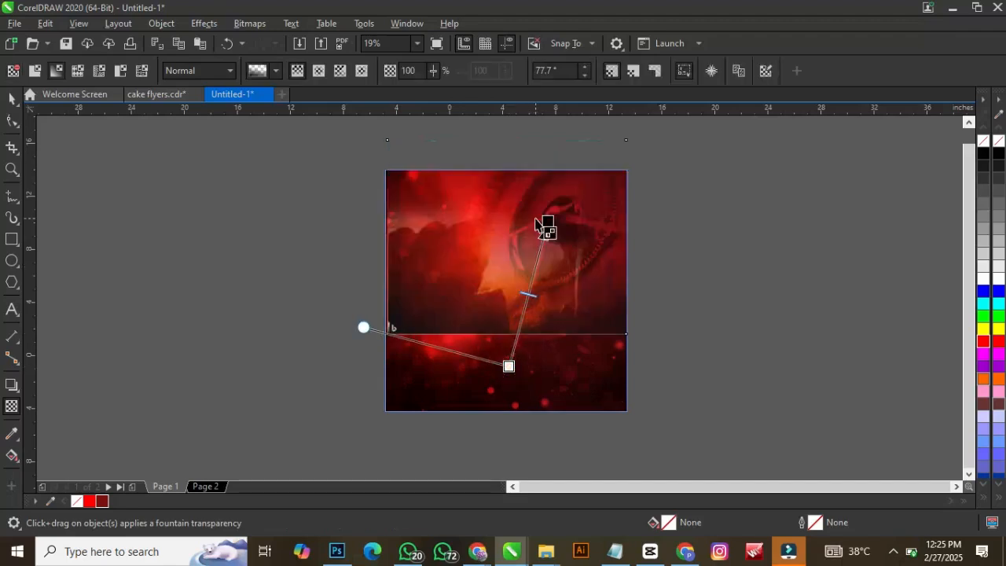
{"action": "key", "text": "ctrl+z"}
{"action": "left_click_drag", "start_coordinate": [507, 254], "coordinate": [512, 322]}
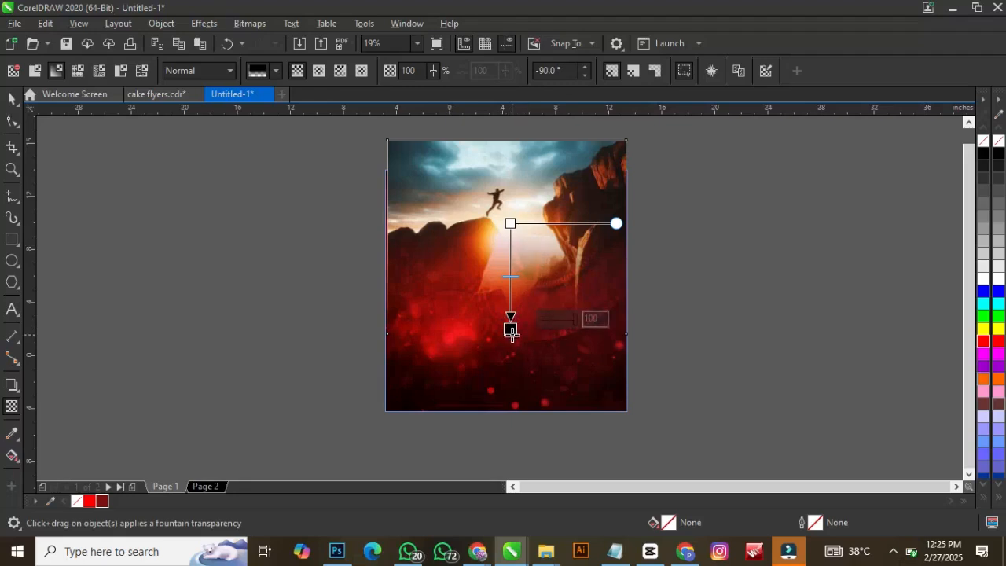
{"action": "left_click_drag", "start_coordinate": [511, 333], "coordinate": [511, 307]}
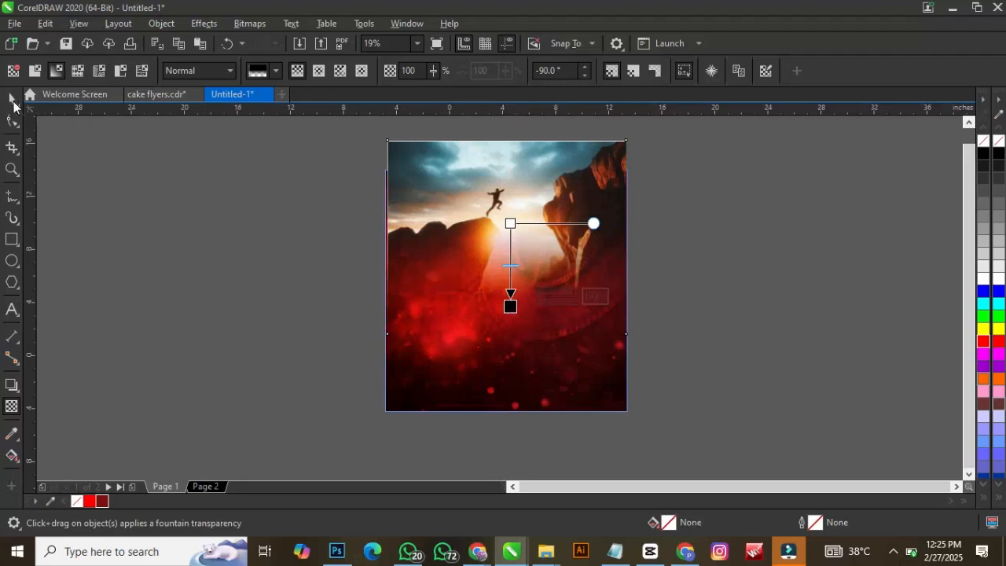
- Convert the faded cliff image to a 300 dpi RGB bitmap with anti-aliasing and a transparent background
{"action": "left_click", "coordinate": [12, 99]}
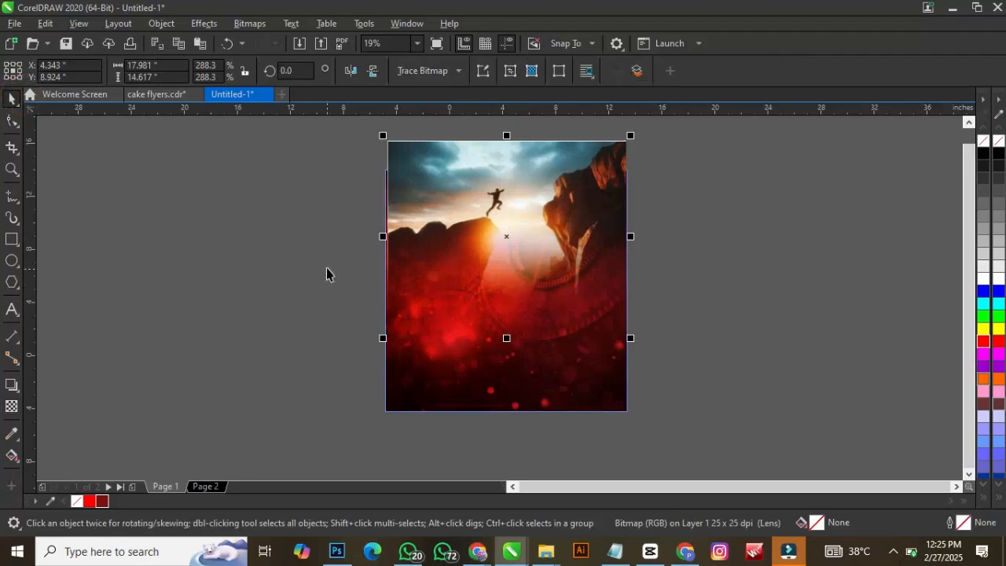
{"action": "left_click", "coordinate": [257, 25]}
{"action": "left_click", "coordinate": [270, 40]}
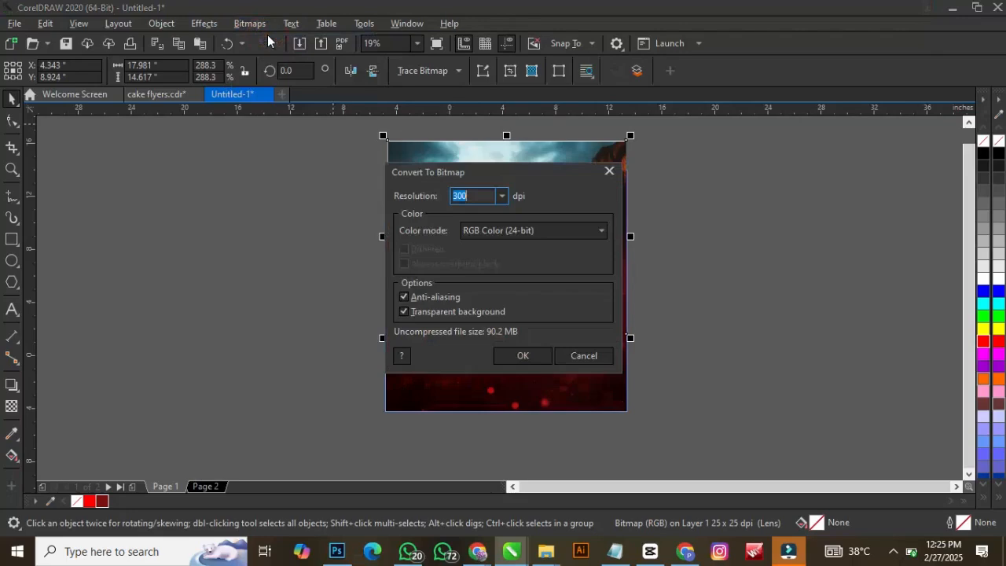
{"action": "left_click", "coordinate": [533, 355]}
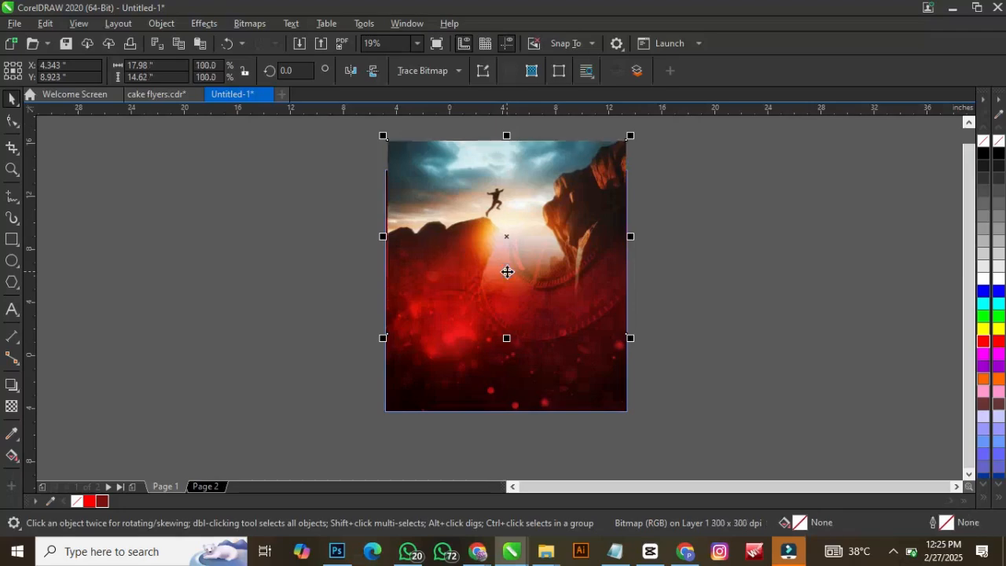
- Set the cliff bitmap's transparency merge mode to Overlay
{"action": "left_click", "coordinate": [11, 407]}
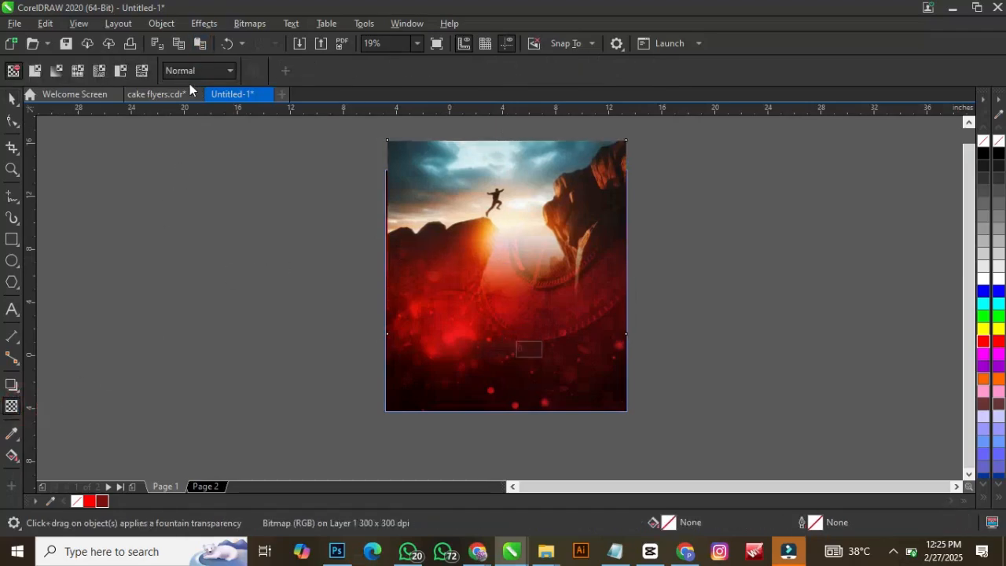
{"action": "left_click", "coordinate": [192, 72]}
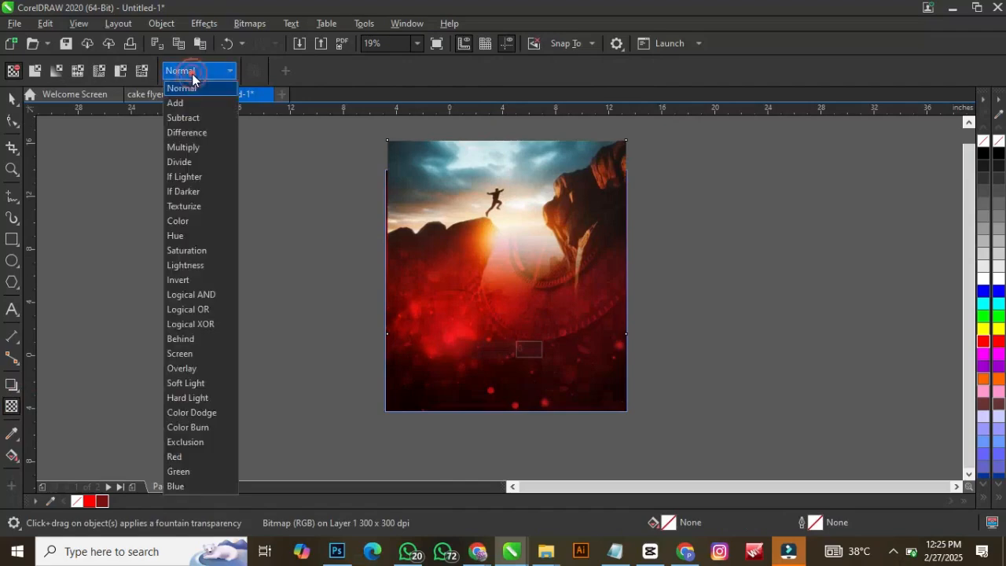
{"action": "left_click", "coordinate": [196, 369]}
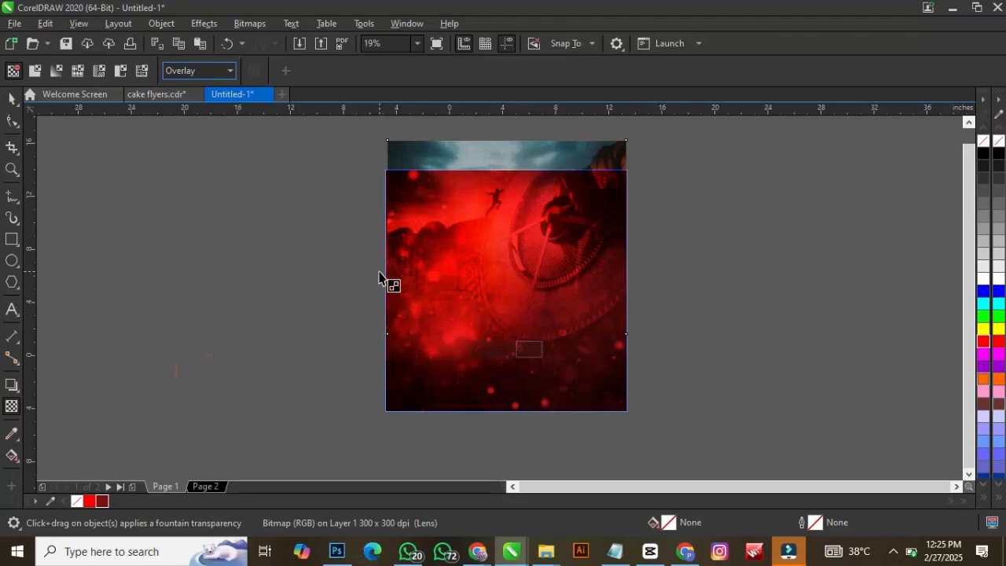
- PowerClip the cliff bitmap inside the red square and show the design in full-screen preview
{"action": "left_click", "coordinate": [12, 98]}
{"action": "left_click_drag", "start_coordinate": [553, 156], "coordinate": [523, 191]}
{"action": "left_click", "coordinate": [579, 235]}
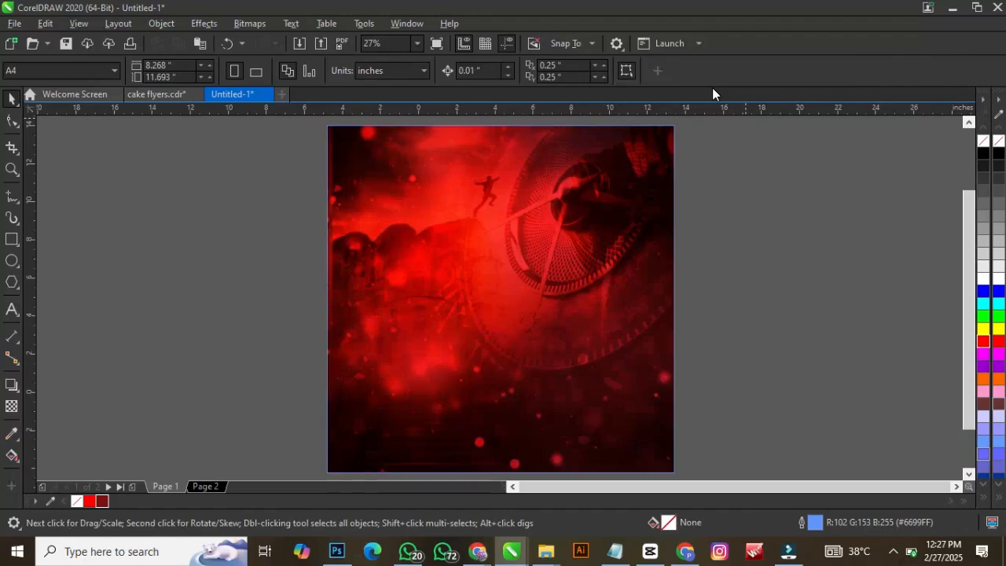
{"action": "left_click", "coordinate": [93, 29]}
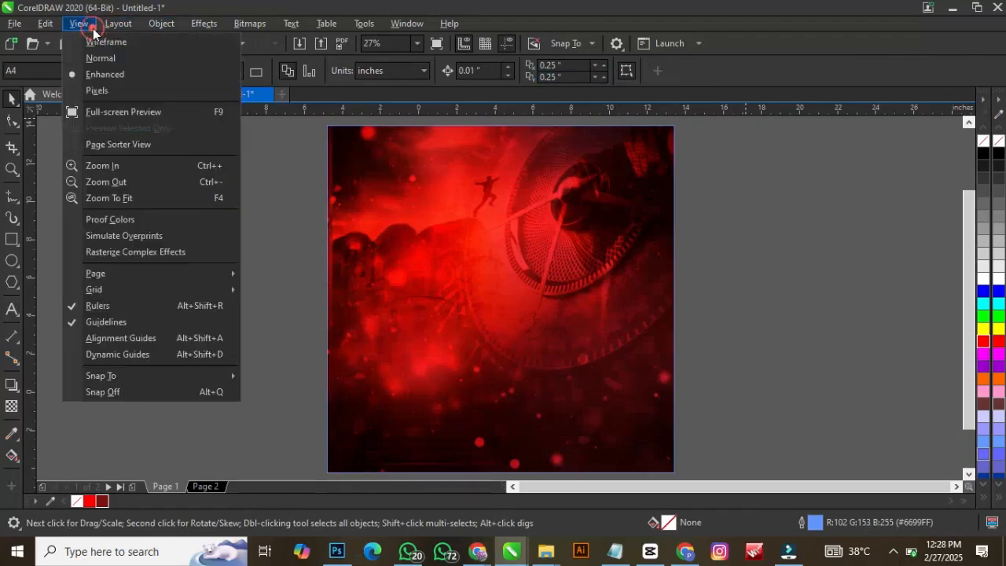
{"action": "left_click", "coordinate": [110, 112]}
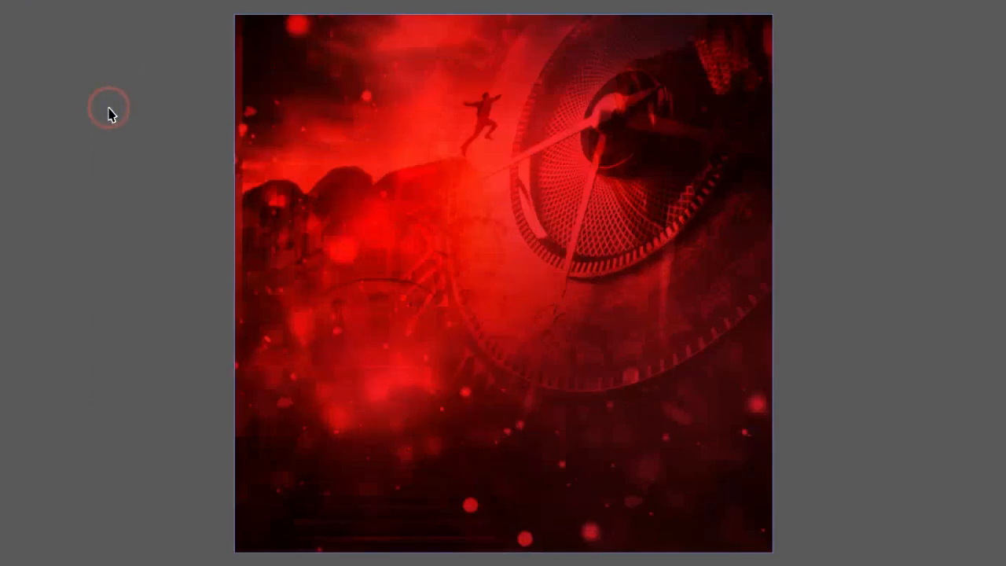